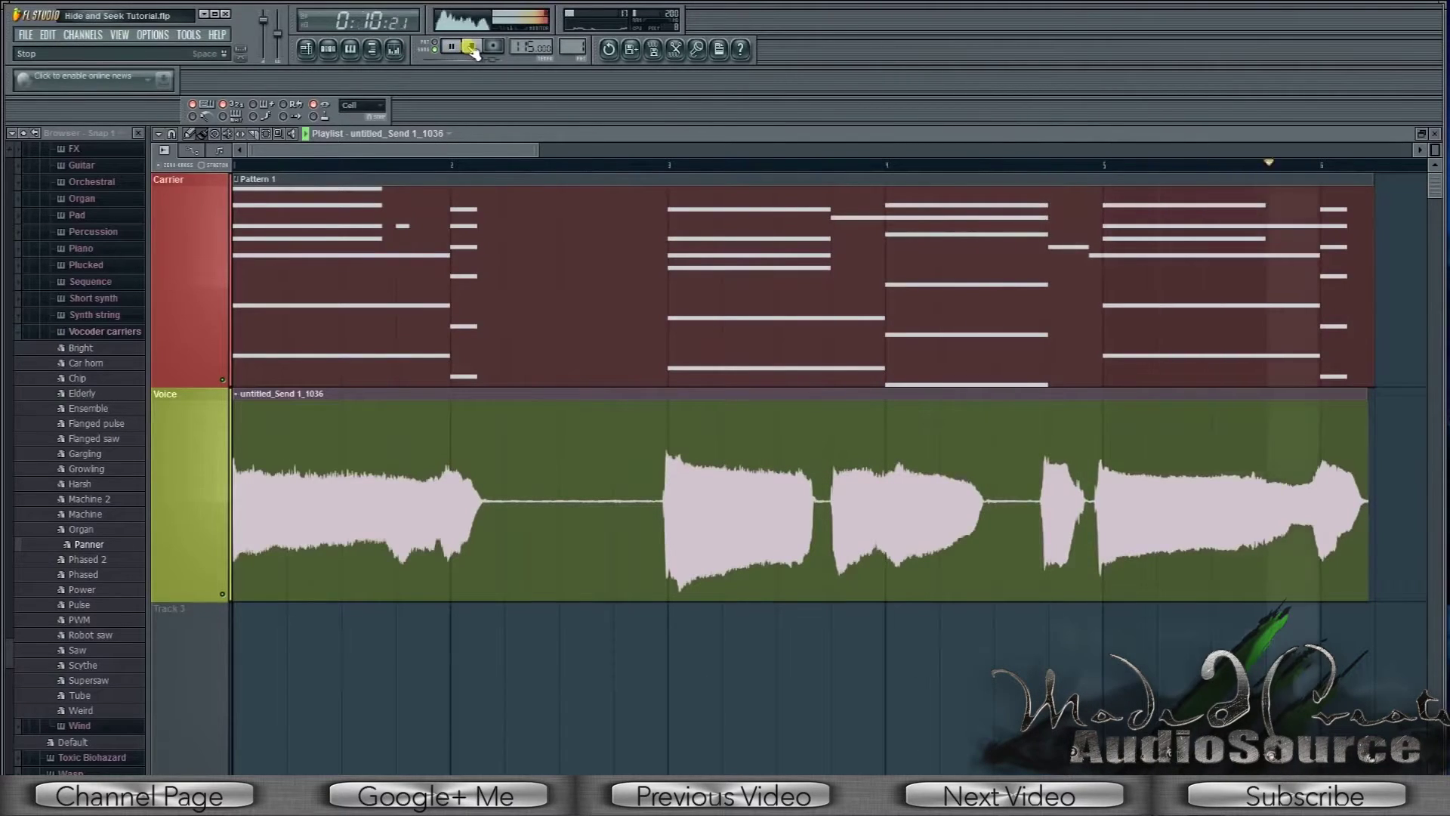
Stop the song playback and restore the maximized playlist to its smaller window size
click(471, 47)
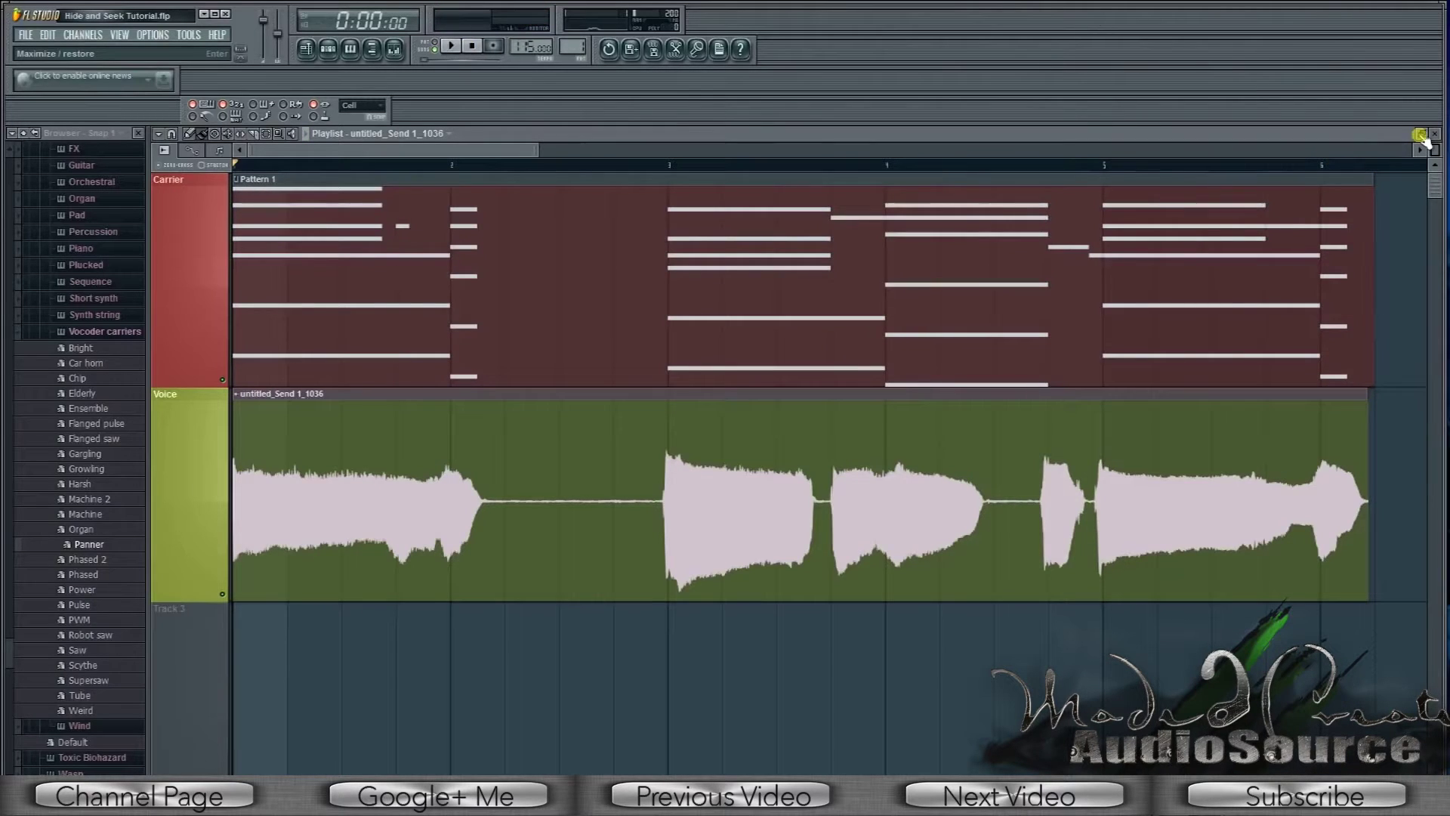
click(1420, 135)
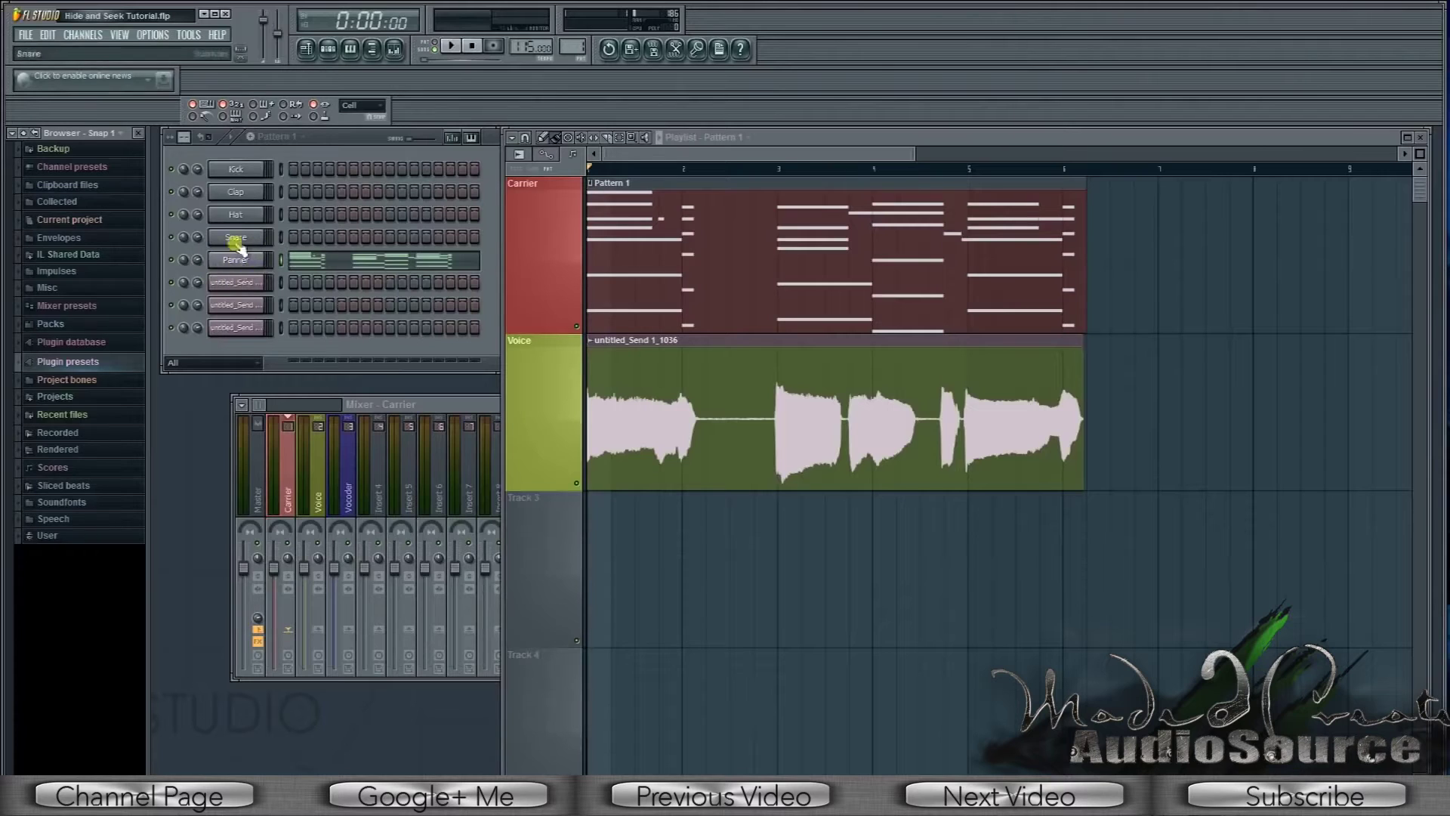
Browse the generator plugin presets to the Vocoder carriers folder under Sytrus to show the Panner preset
click(68, 361)
click(83, 398)
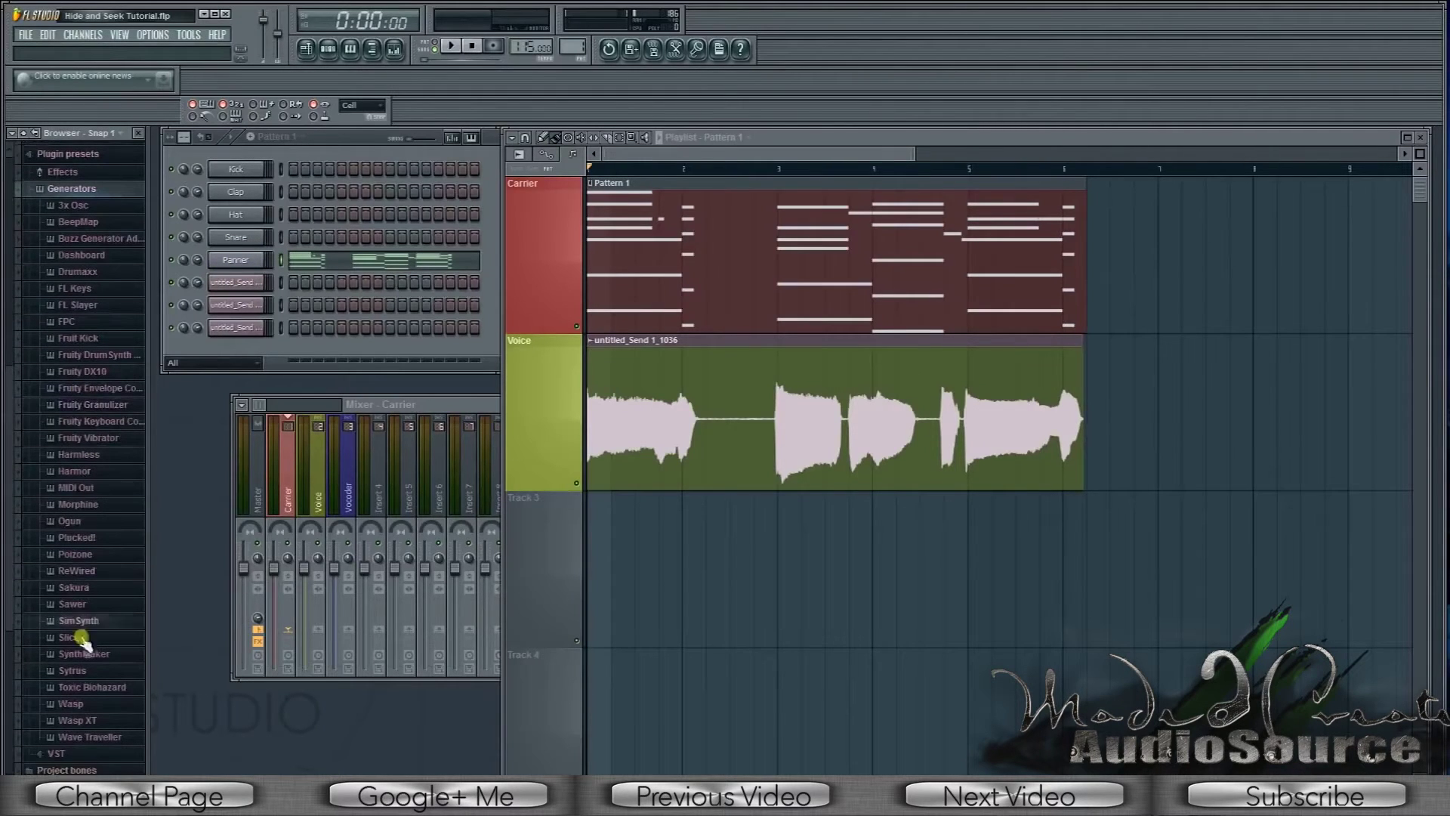
click(94, 672)
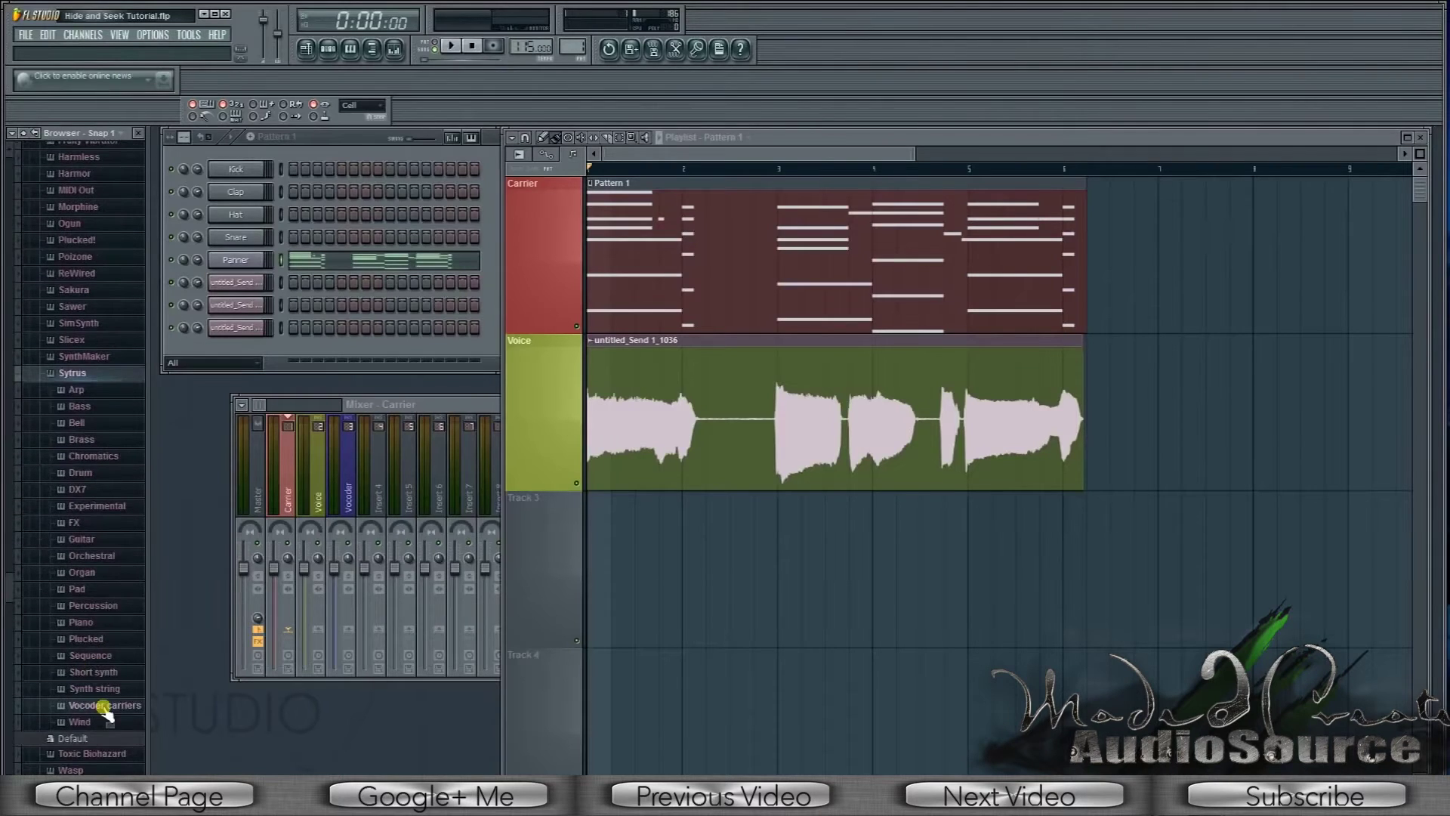
click(103, 706)
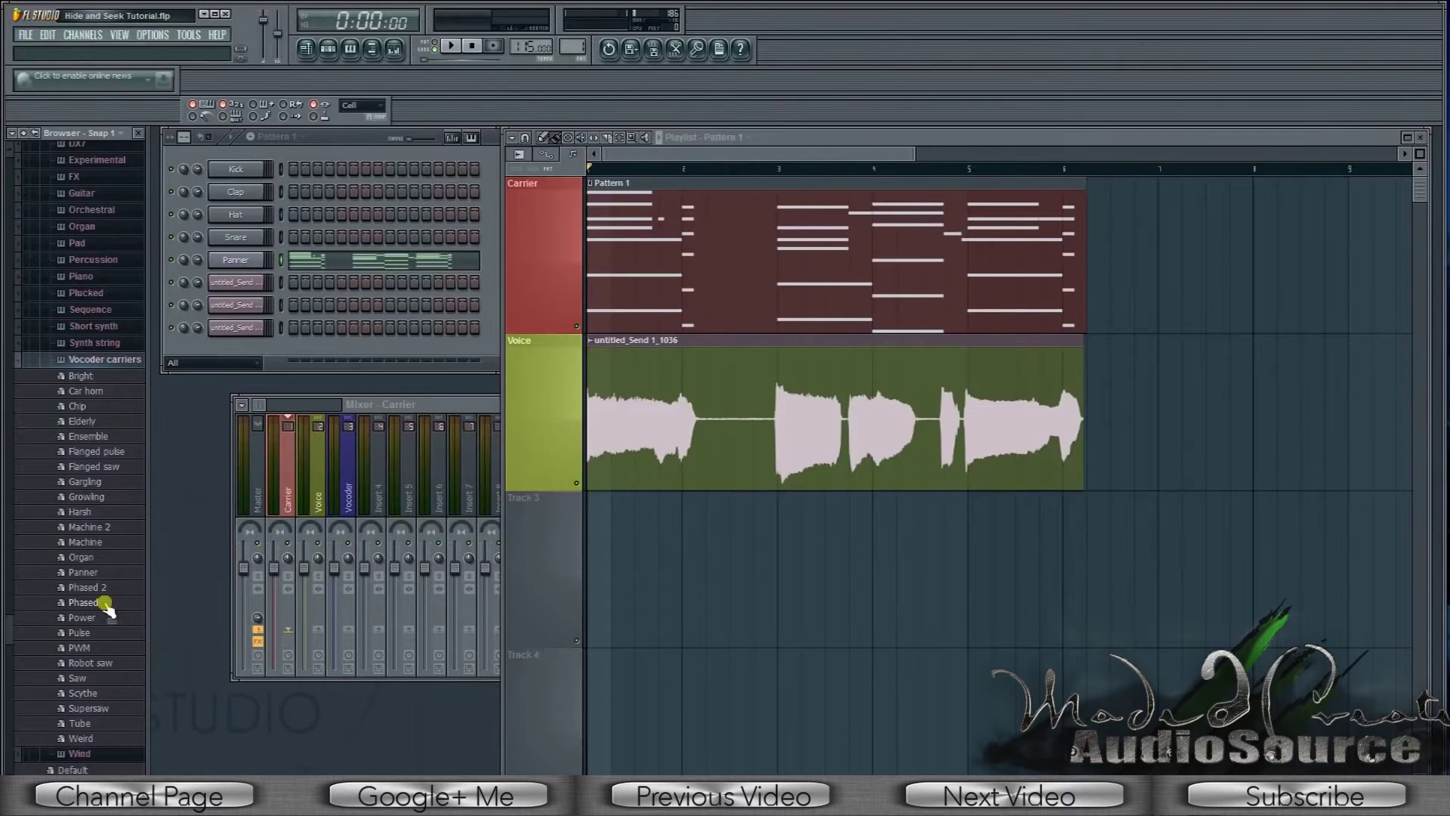
drag(106, 604, 246, 264)
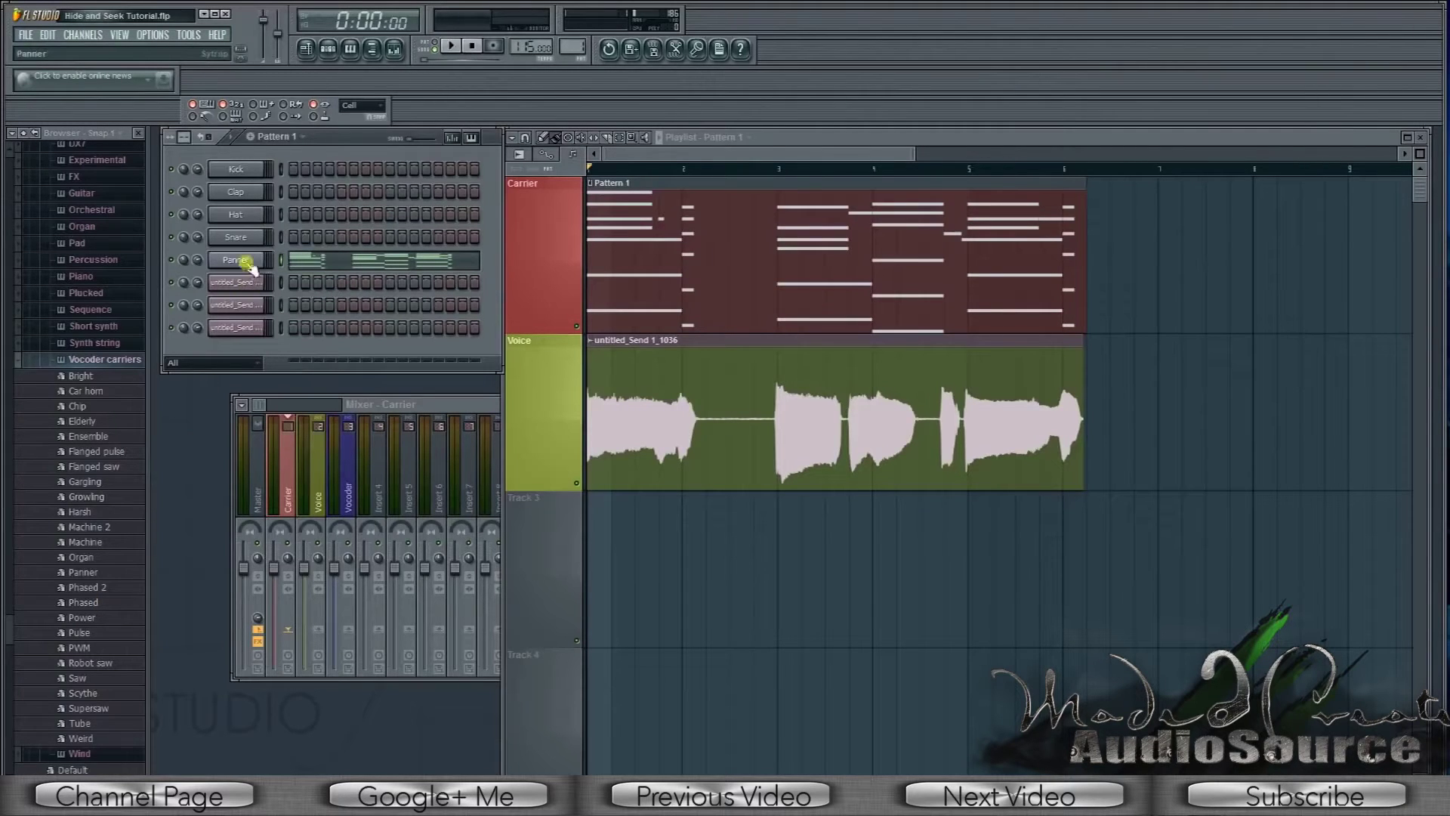
Open the Panner channel's notes in the piano roll, play a short part of the pattern, and close the piano roll
right_click(250, 263)
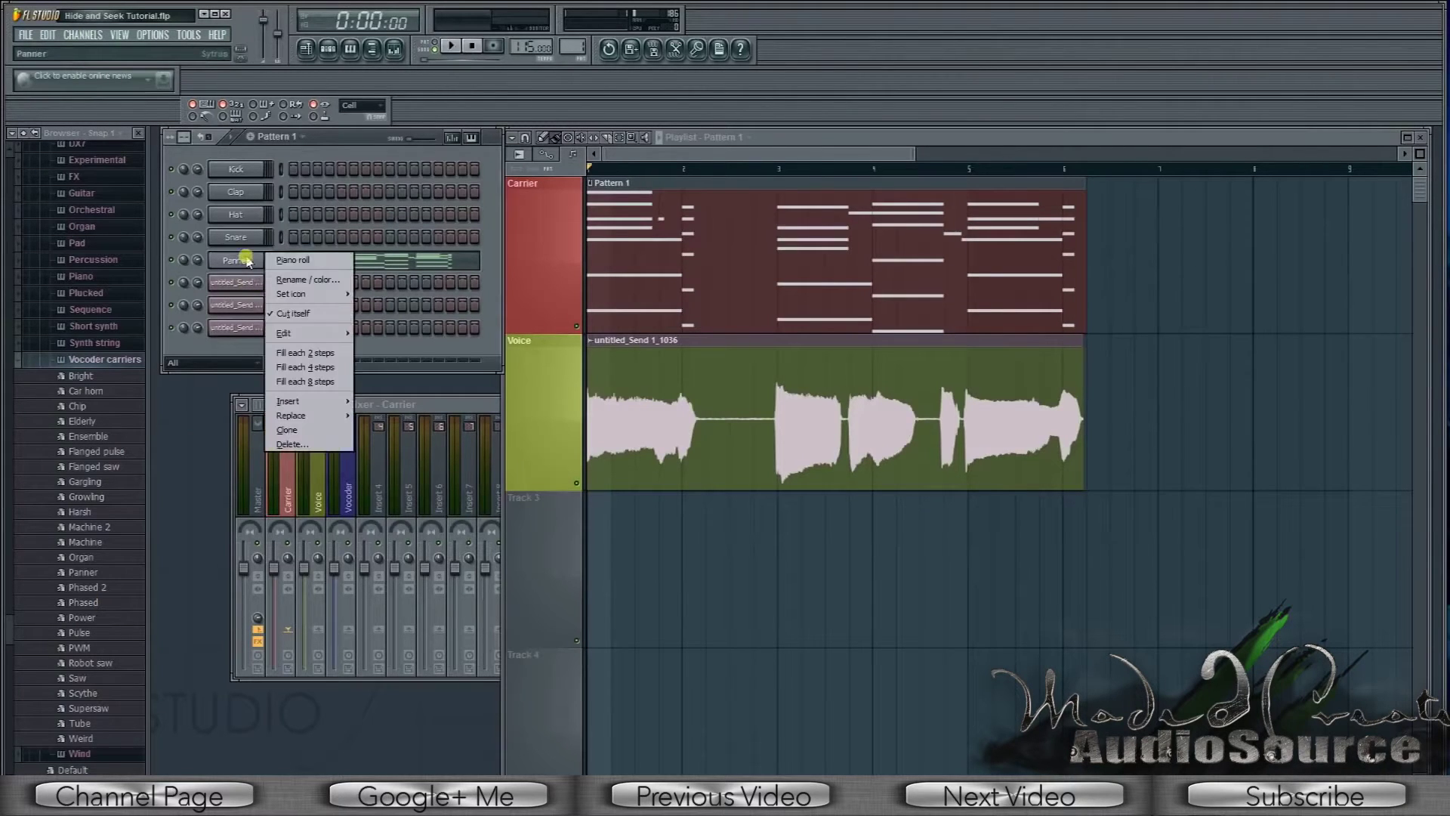
click(295, 261)
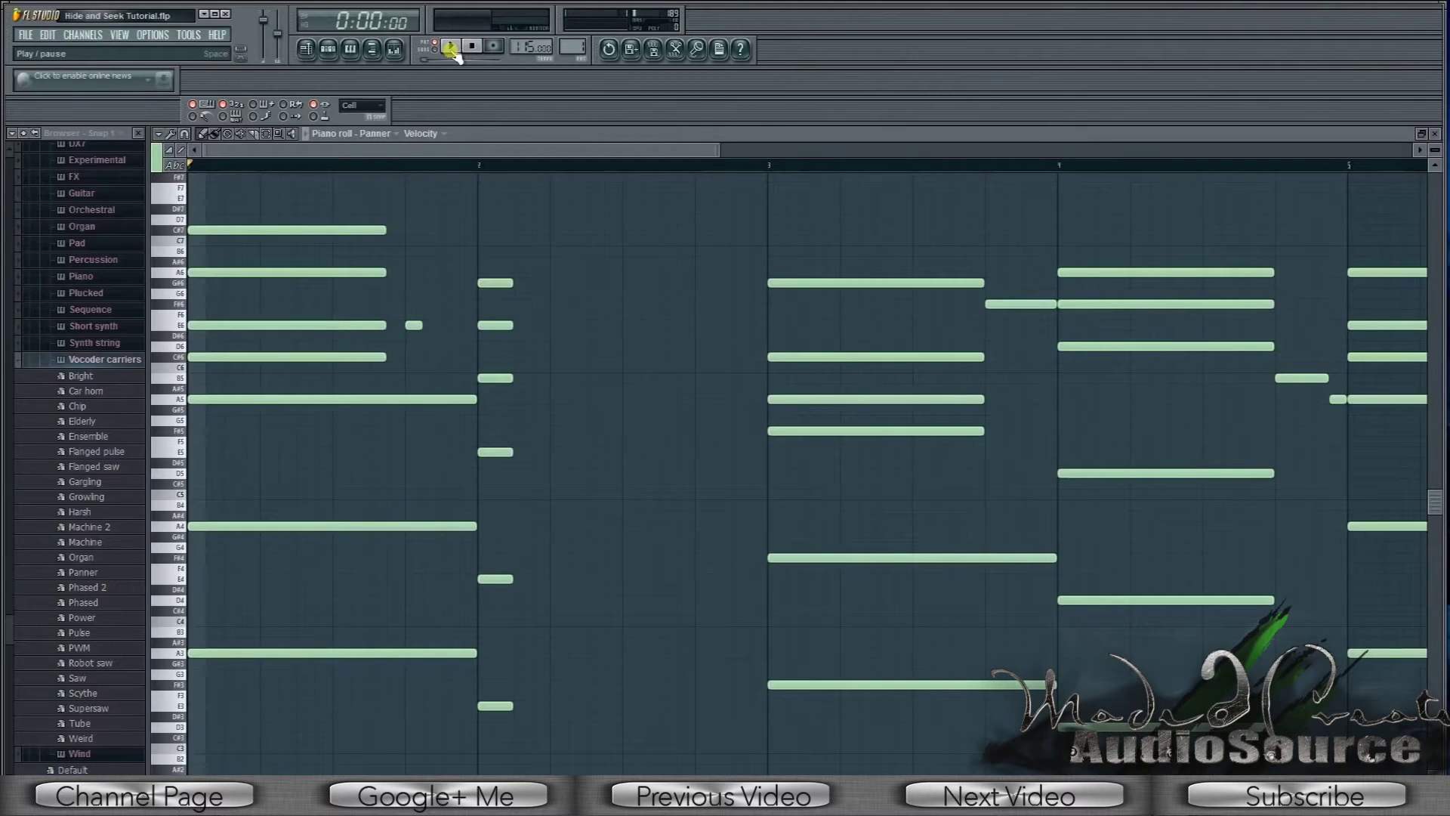
click(451, 48)
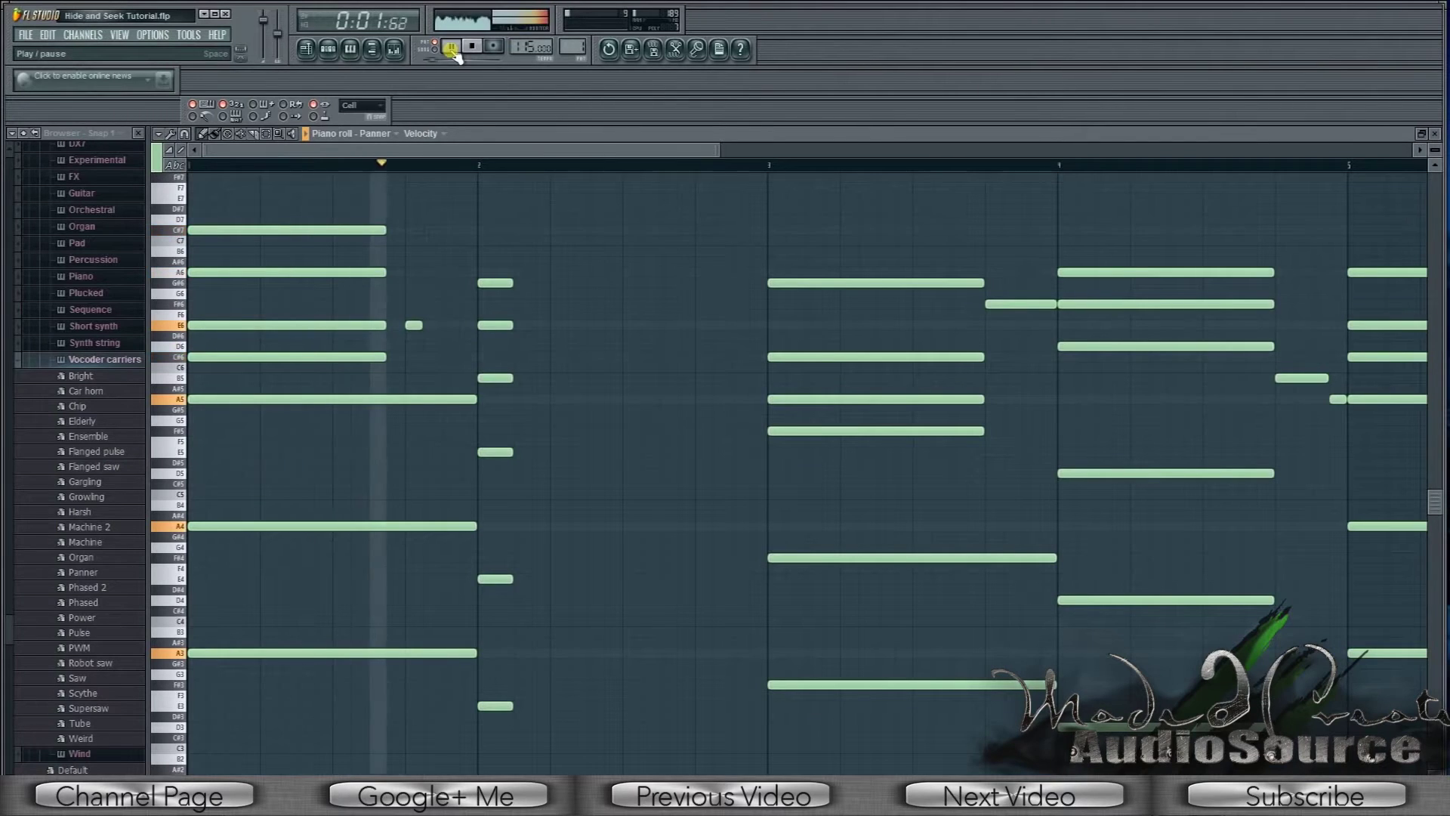
click(472, 48)
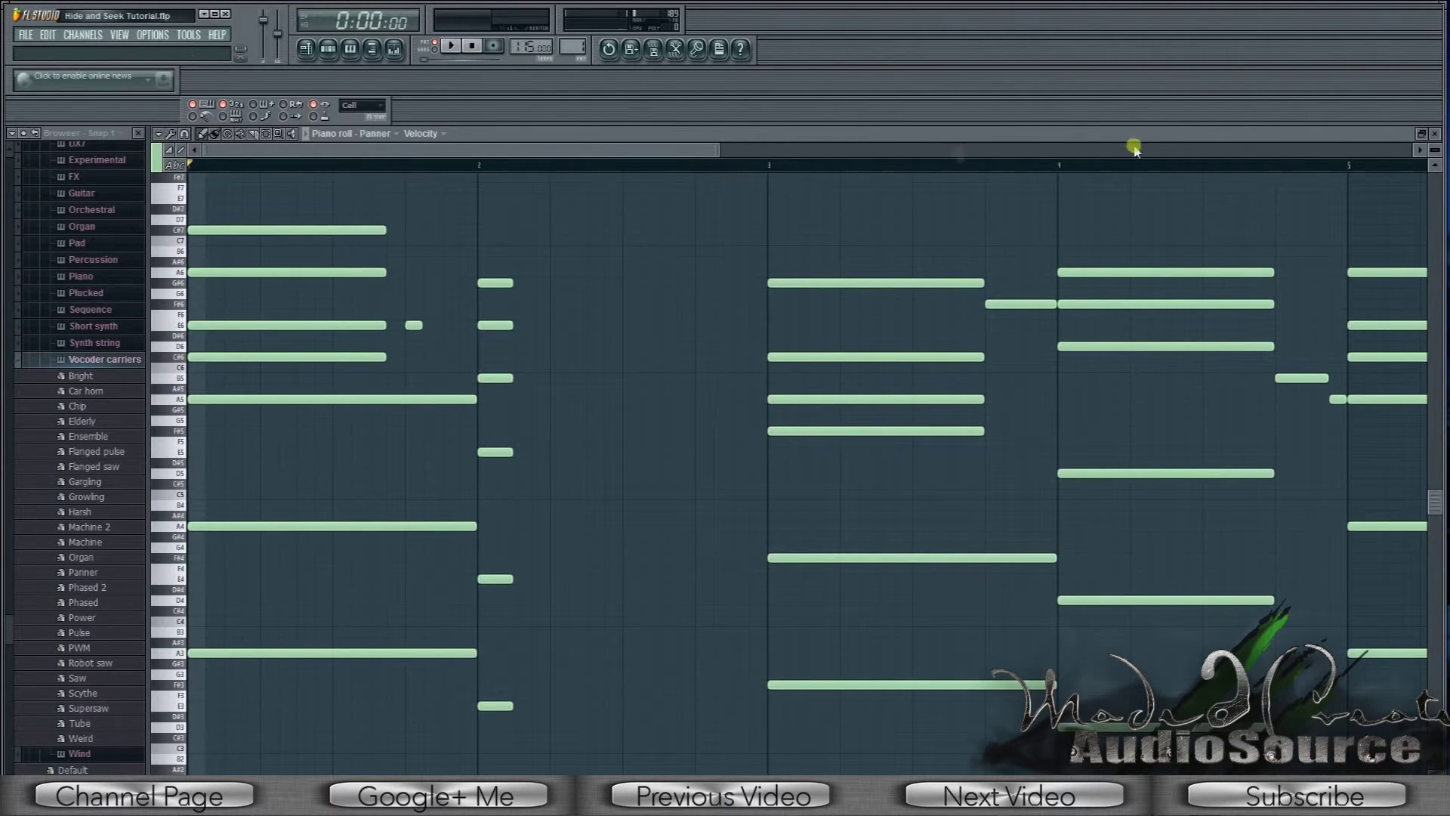
click(1435, 135)
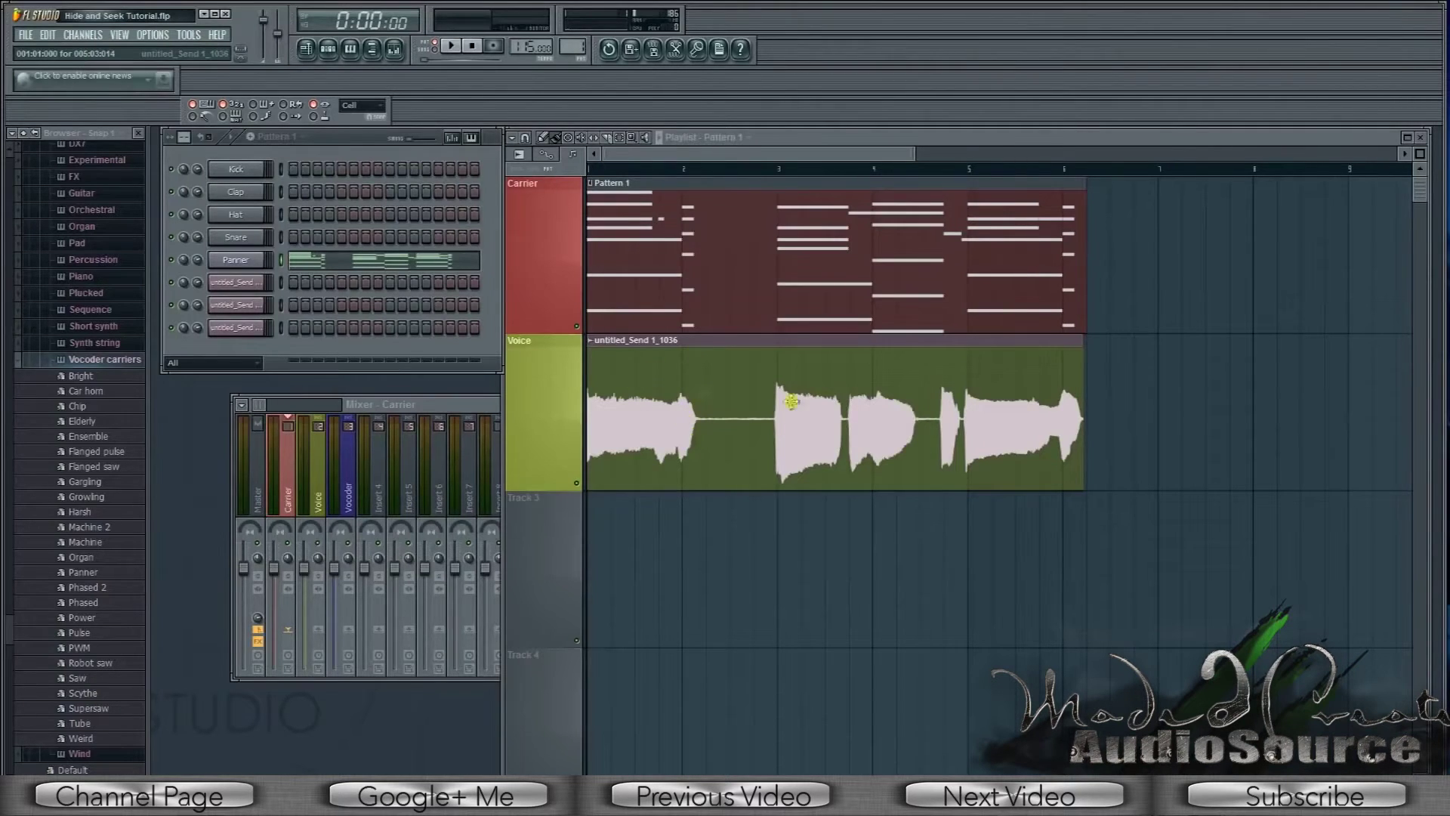
Listen to the Voice clip alone with the Carrier playlist track muted, and unmute the Carrier track when finished
click(576, 326)
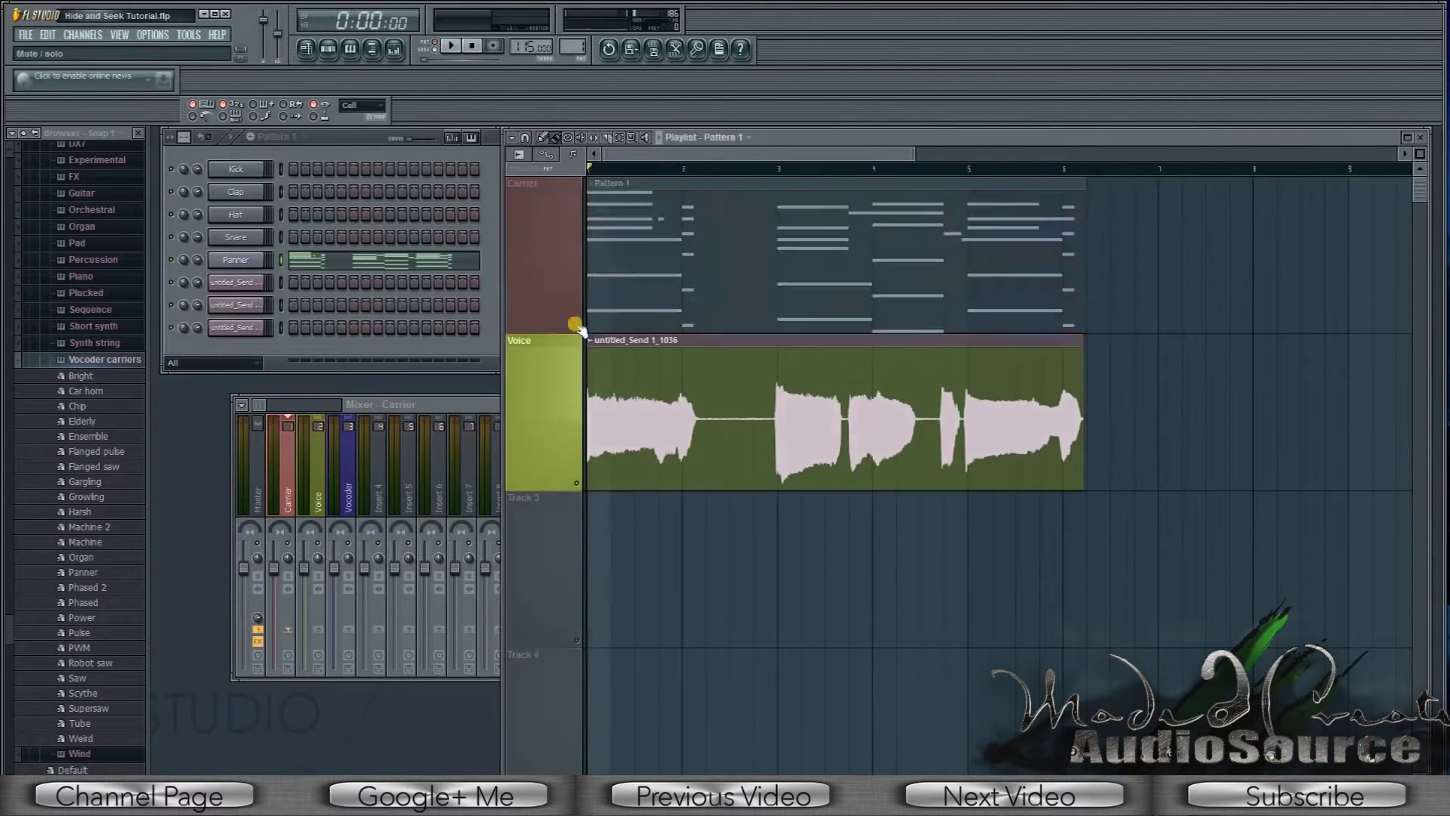
right_click(577, 484)
click(451, 47)
click(452, 49)
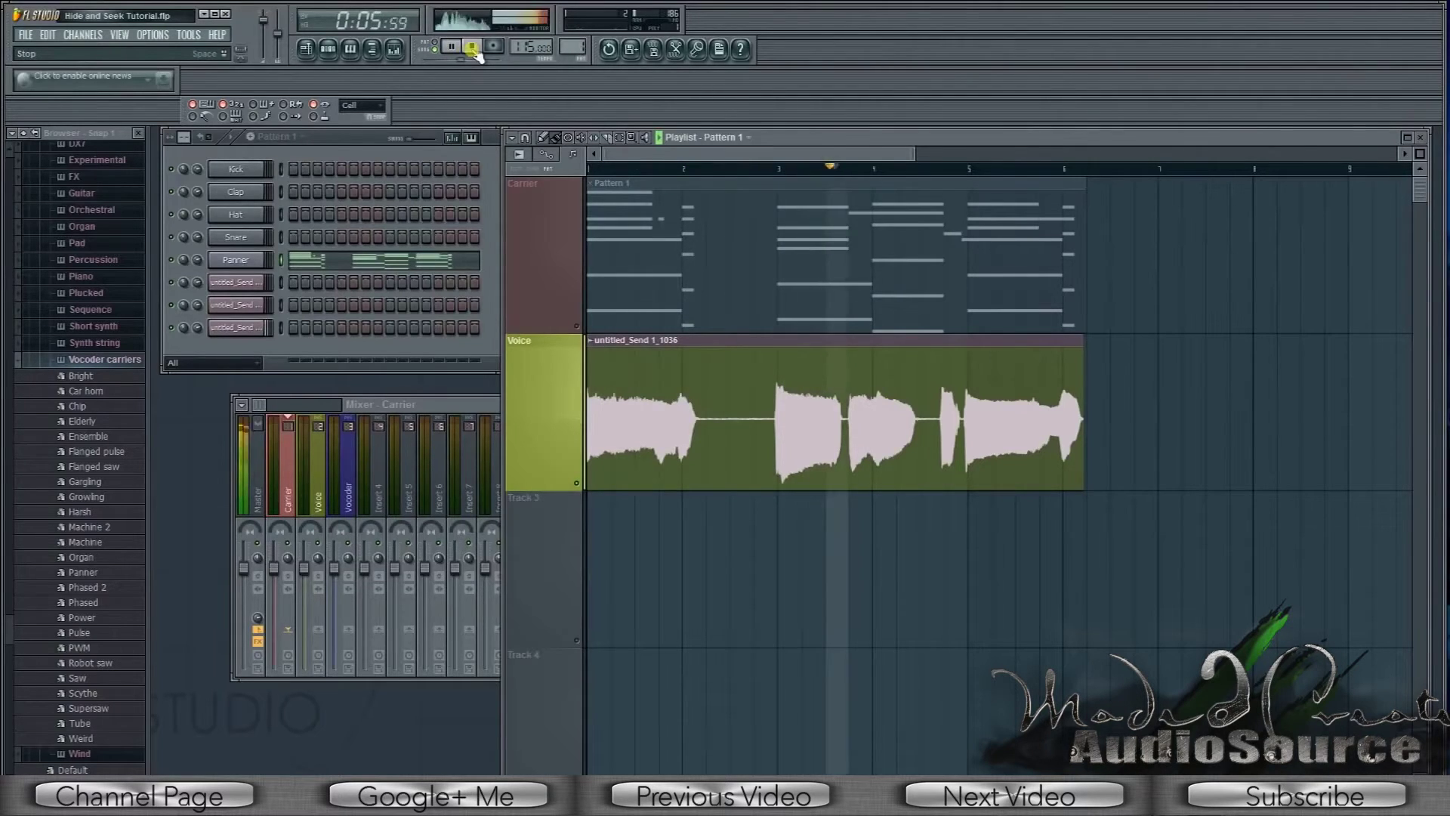
click(473, 49)
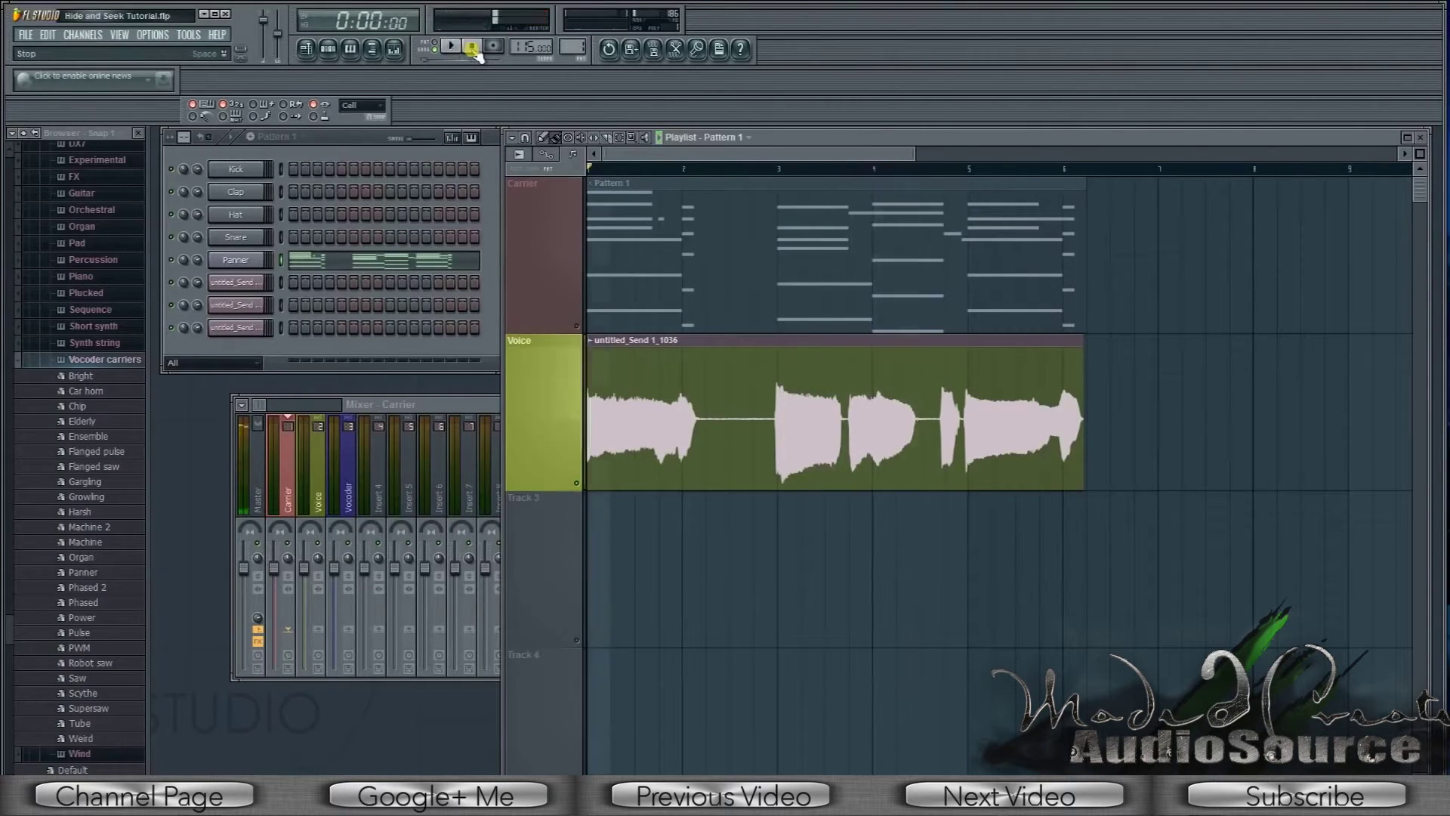
click(577, 327)
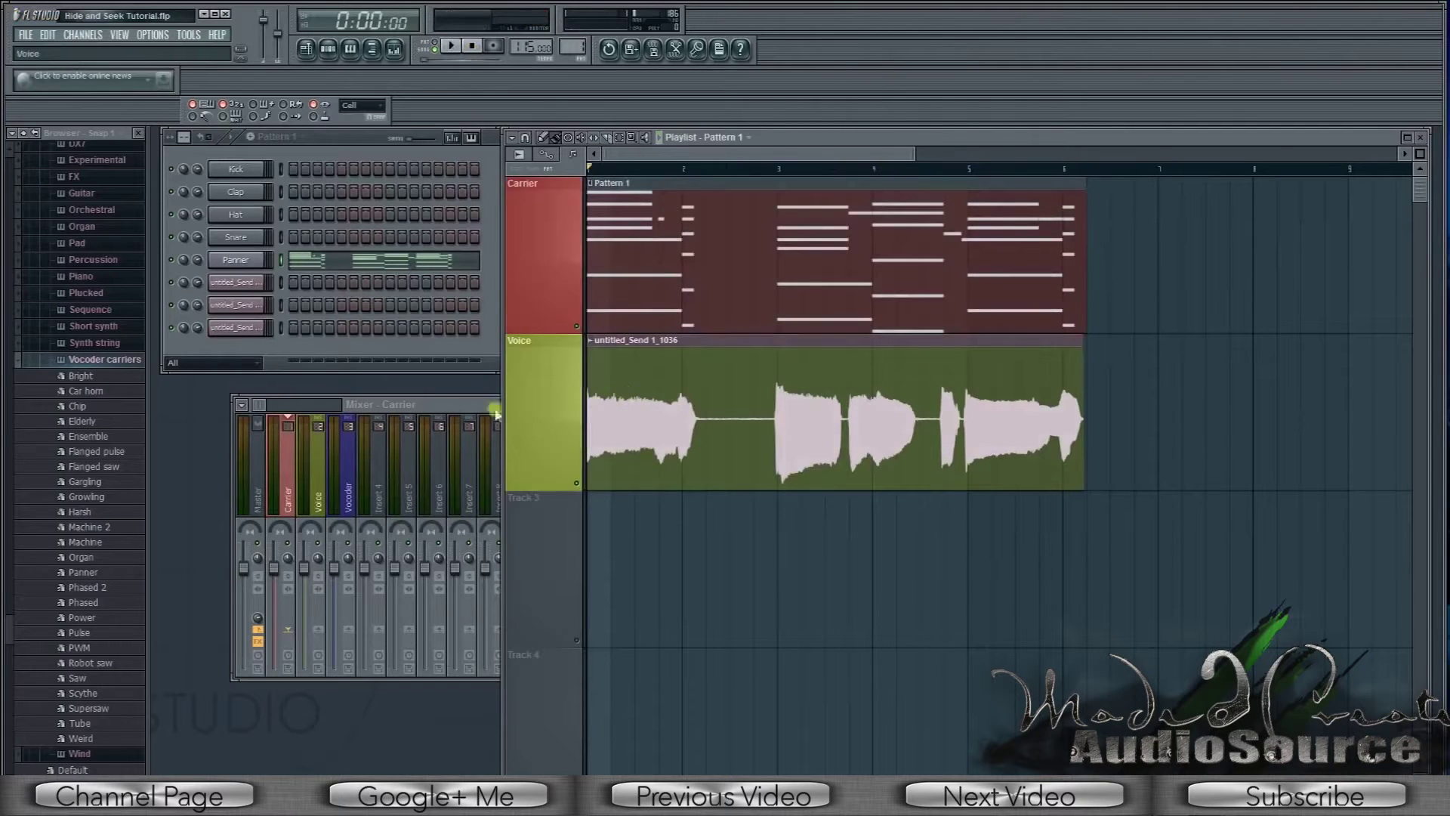
Assign the voice audio clip's channel to mixer track 2 (Voice) and play the song briefly to check the mixer meters
double_click(433, 406)
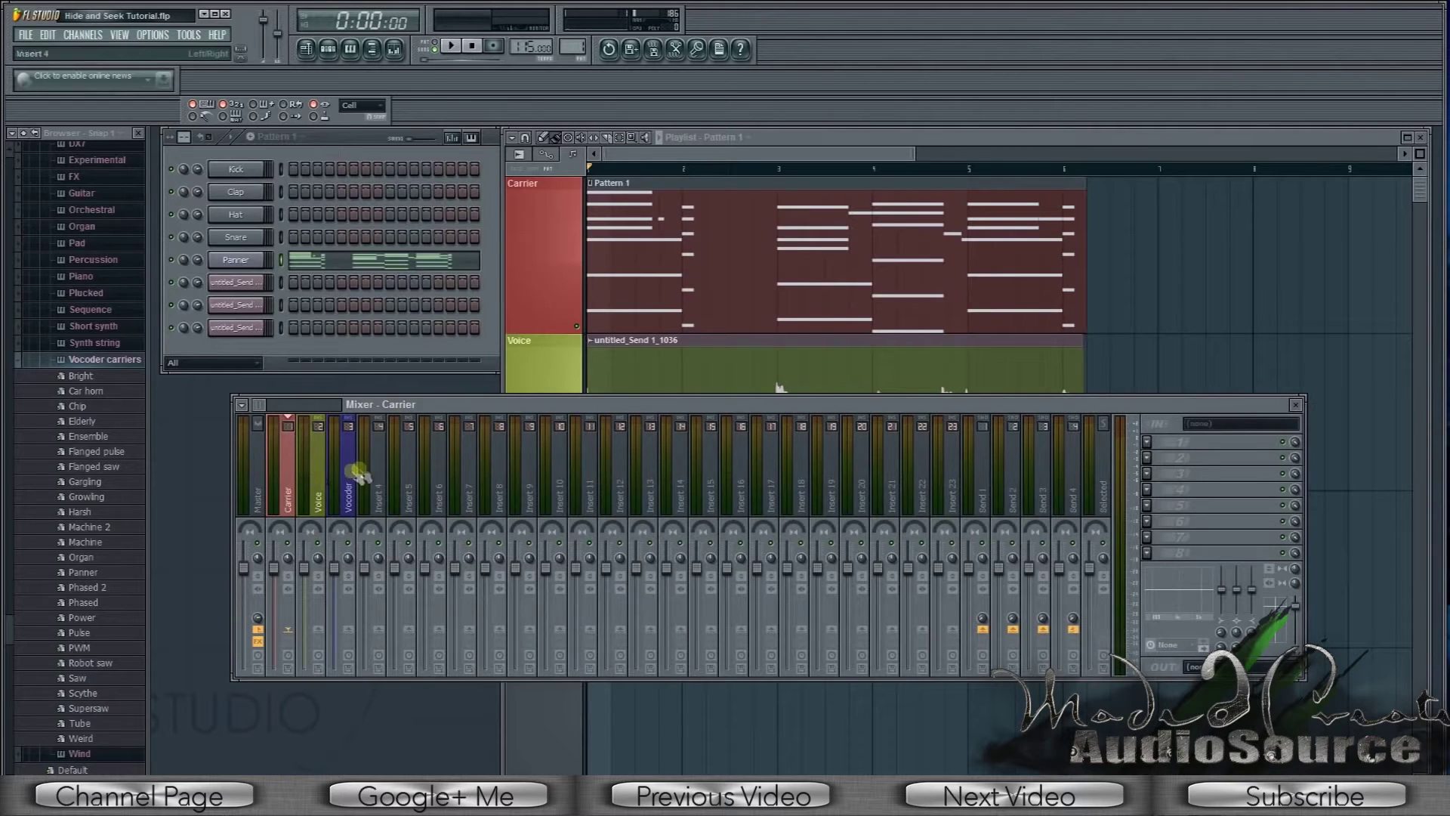
click(246, 261)
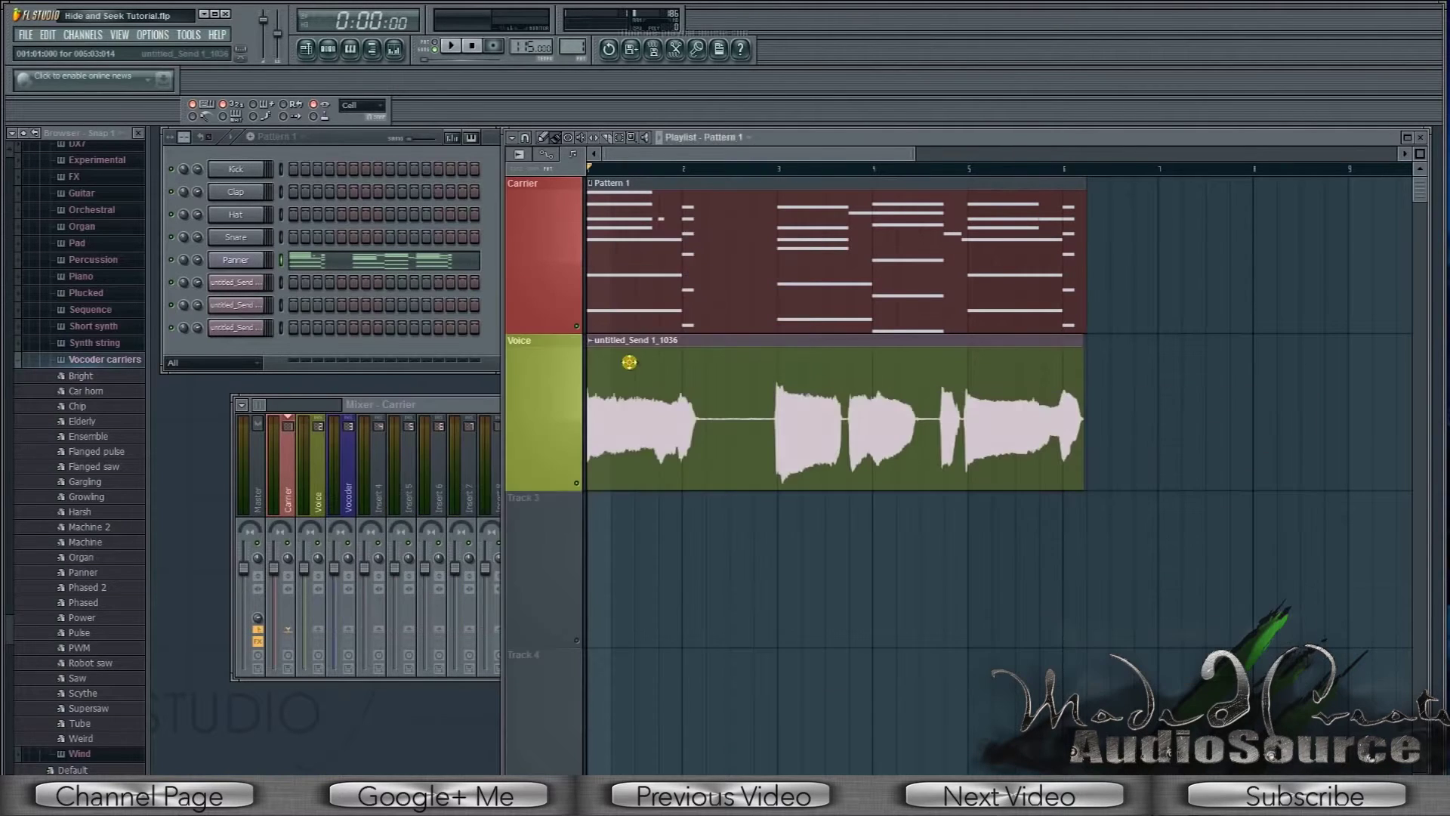
click(604, 341)
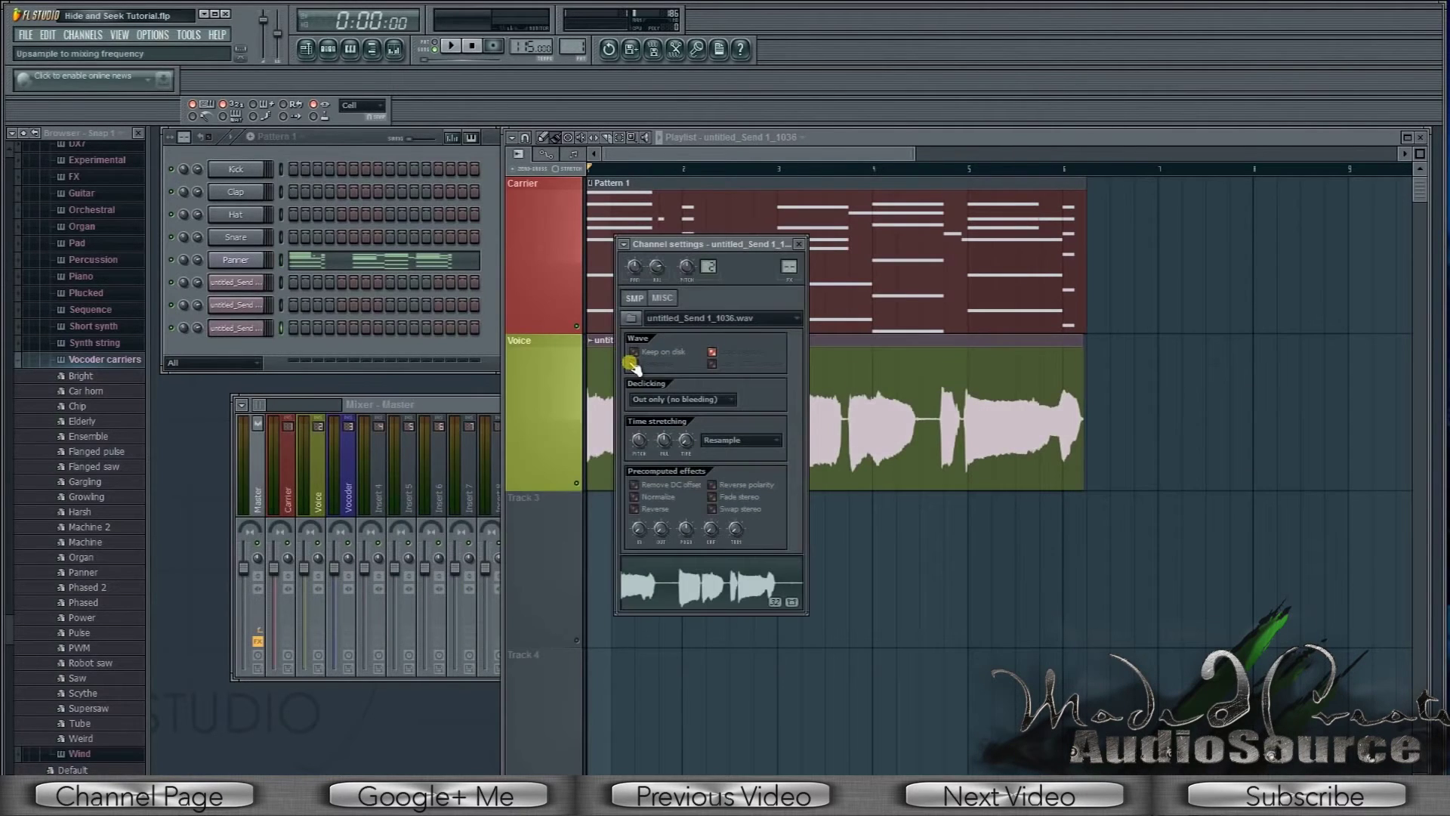
scroll(789, 266, up, 2)
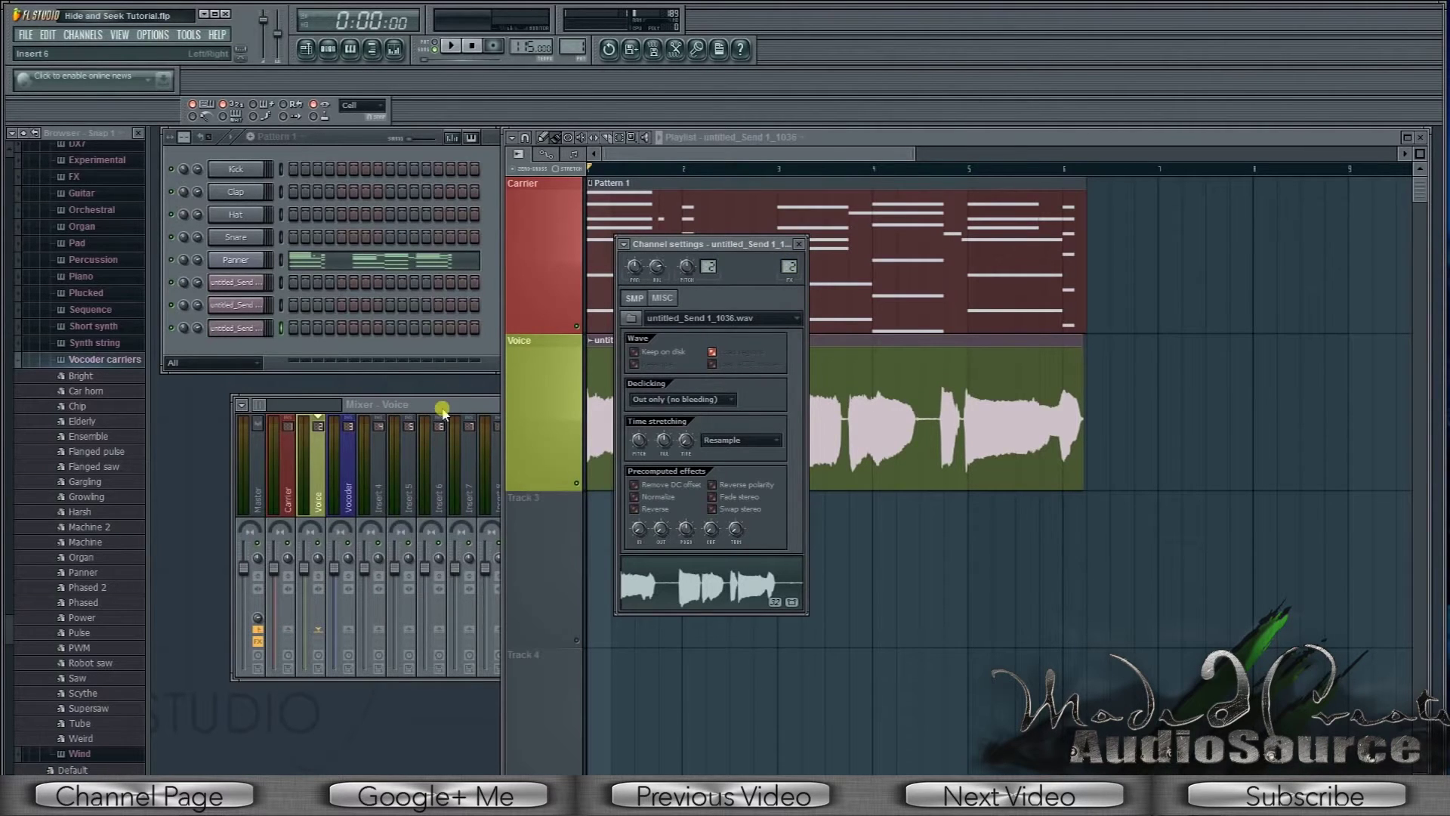
click(453, 47)
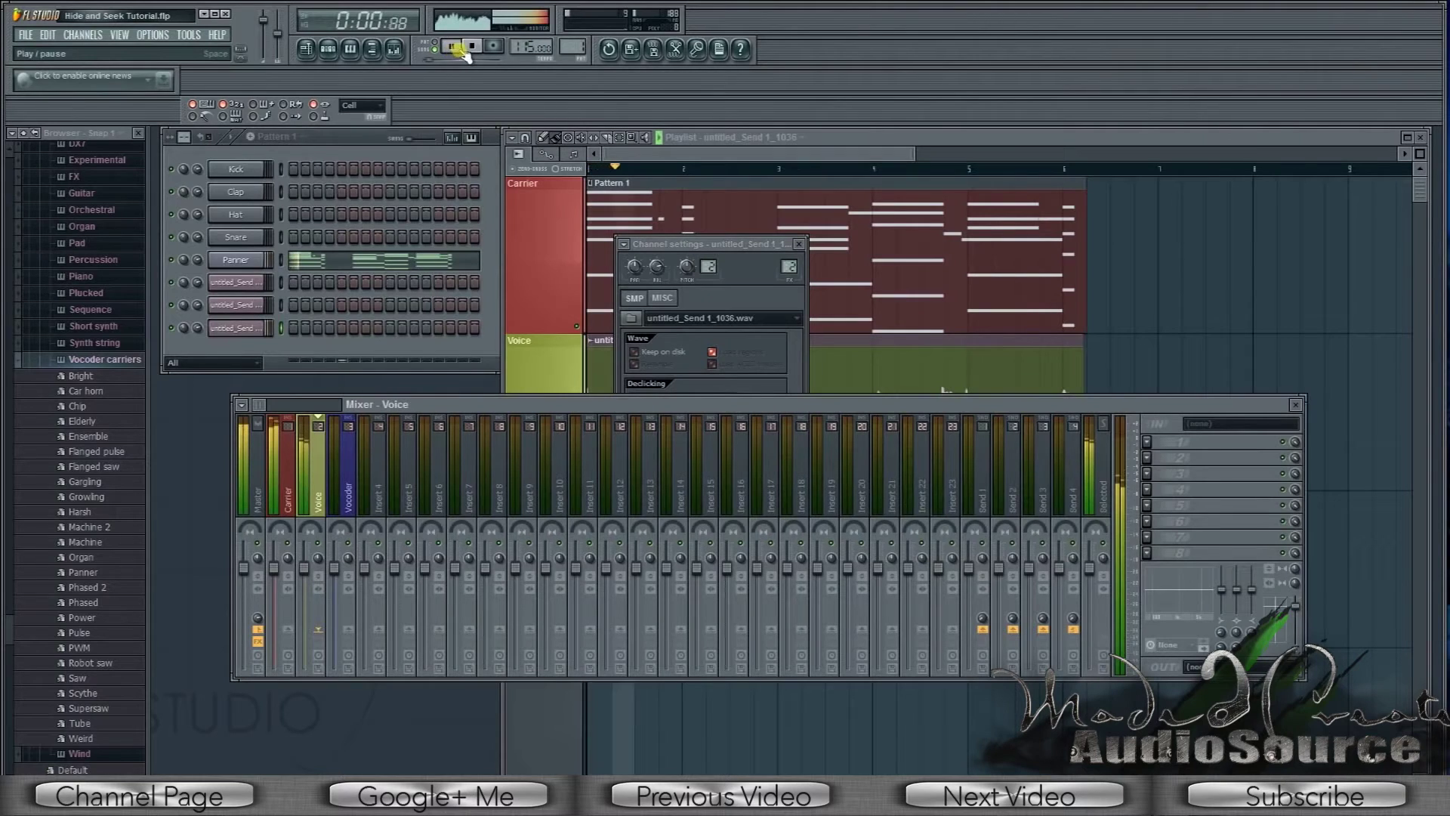
click(469, 48)
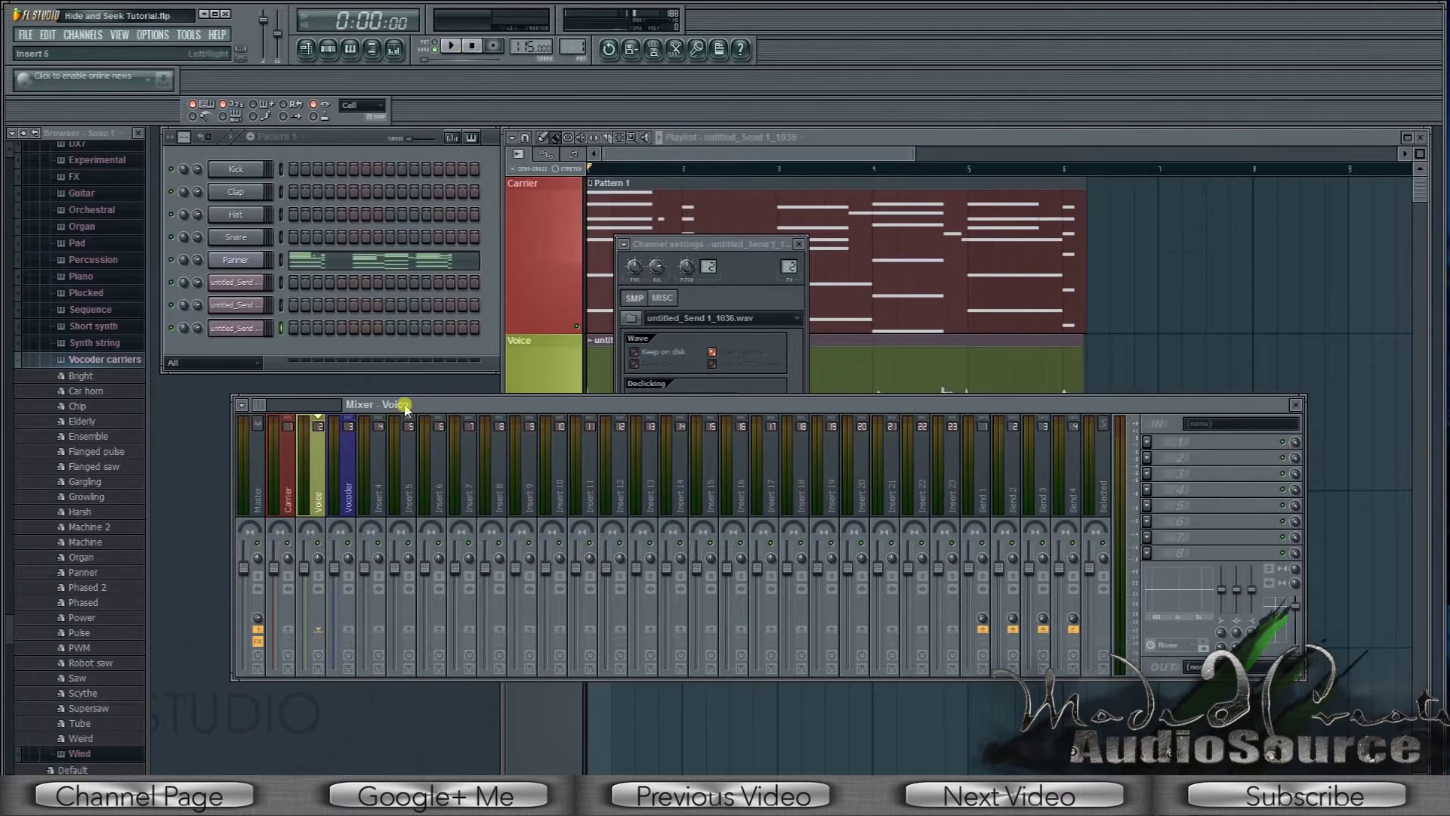
Move the mixer higher up the workspace and route the Carrier mixer track only to the Vocoder track
drag(400, 405, 473, 186)
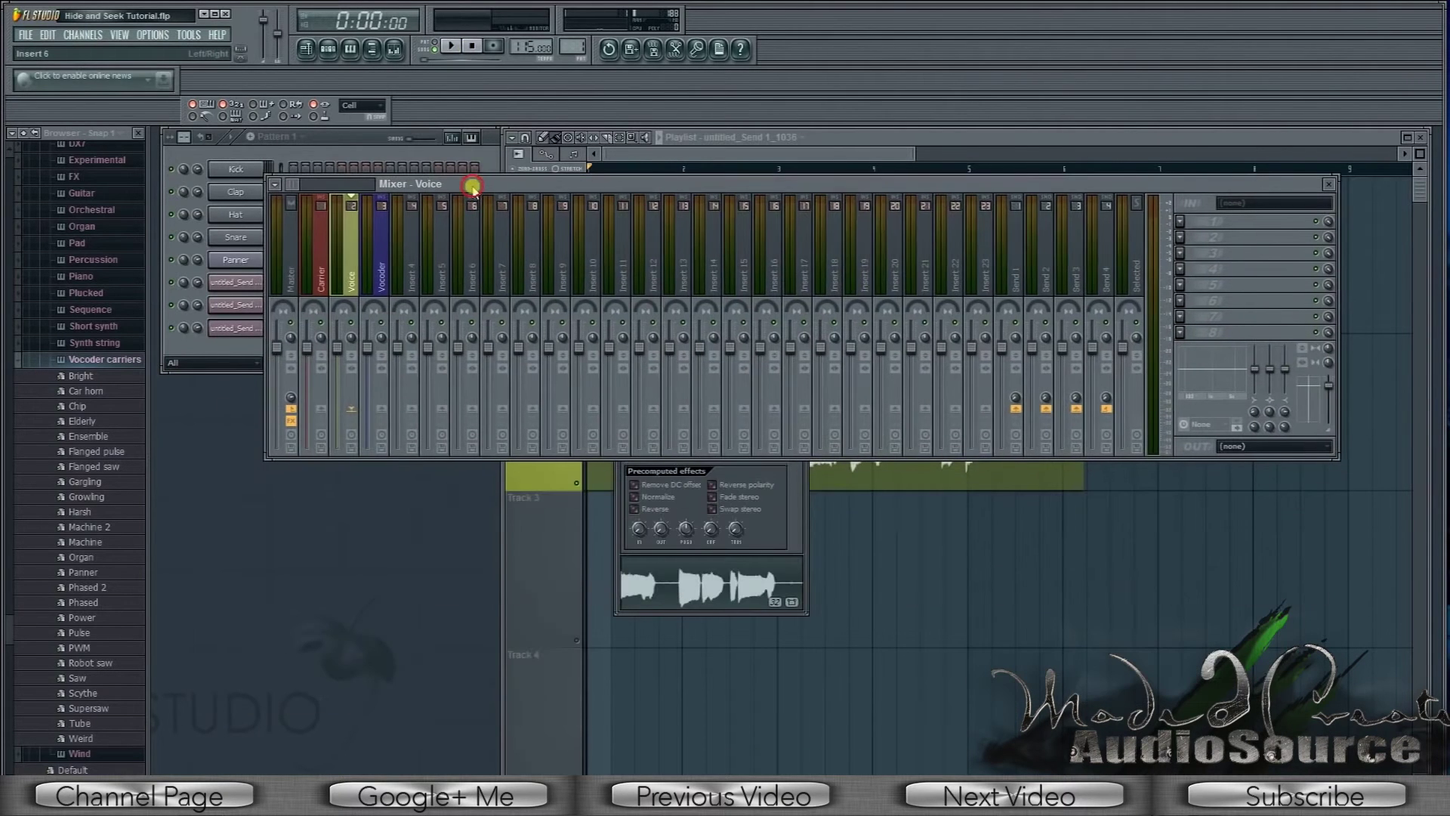
click(322, 279)
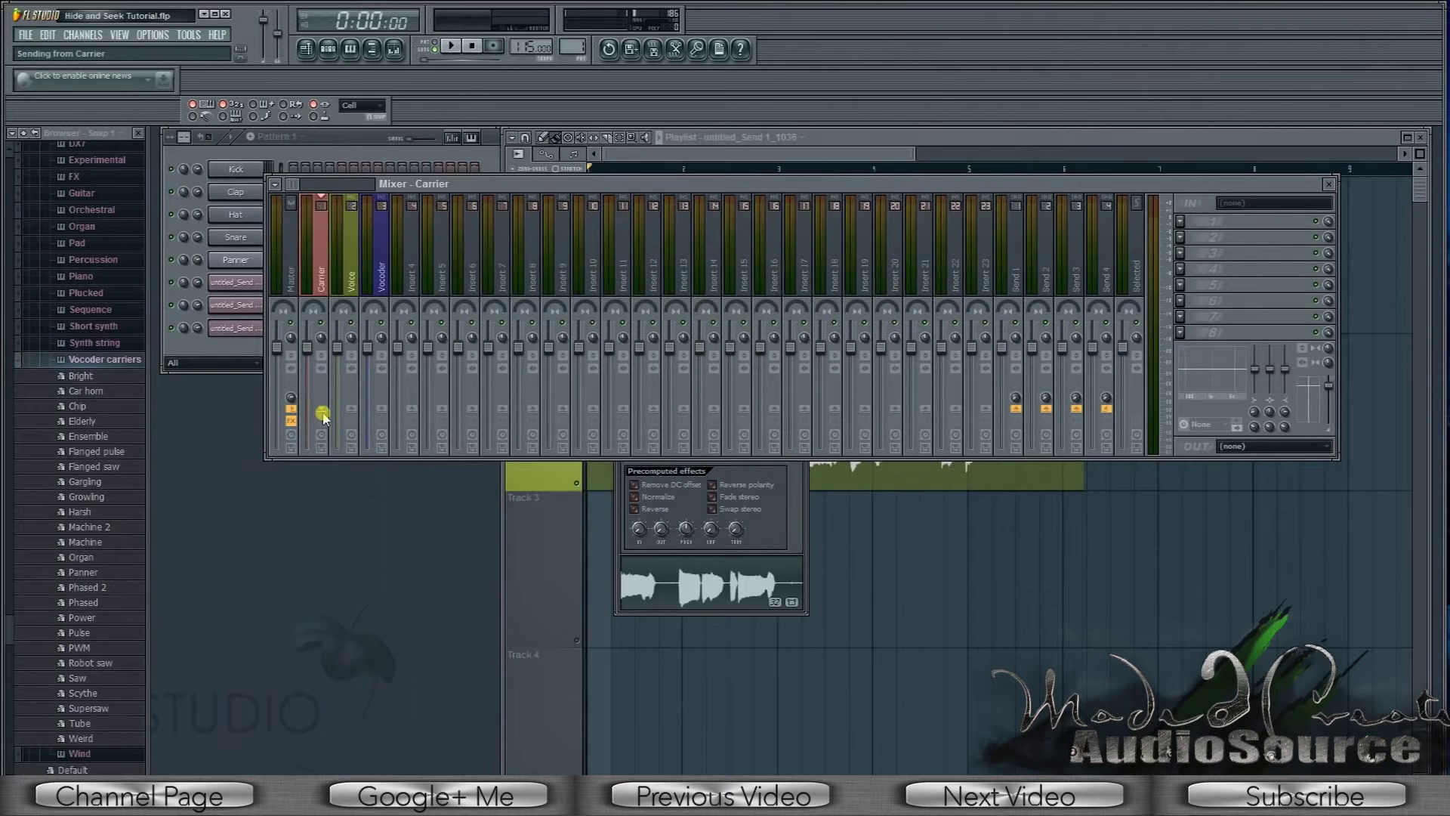
right_click(382, 412)
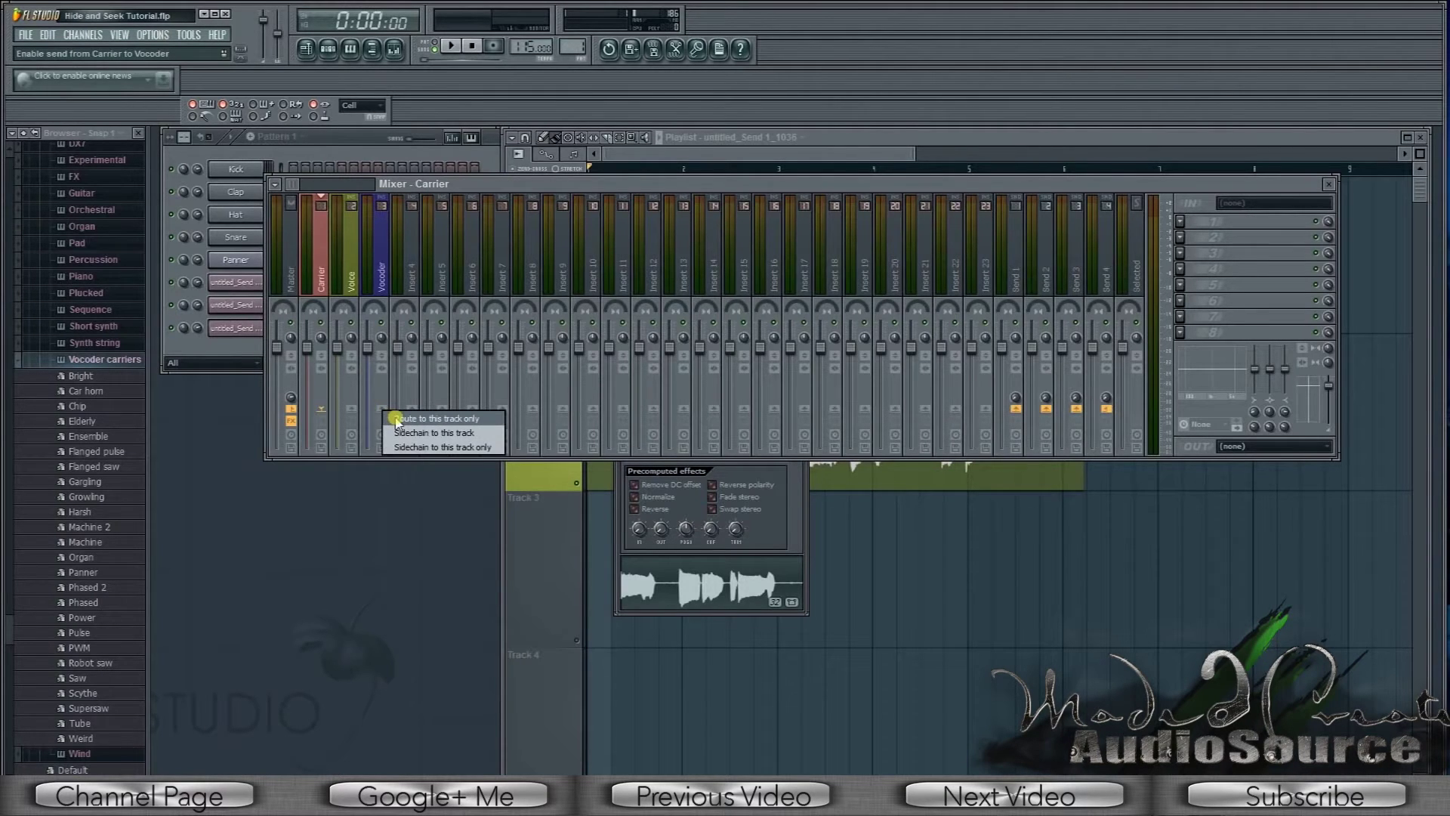
click(396, 420)
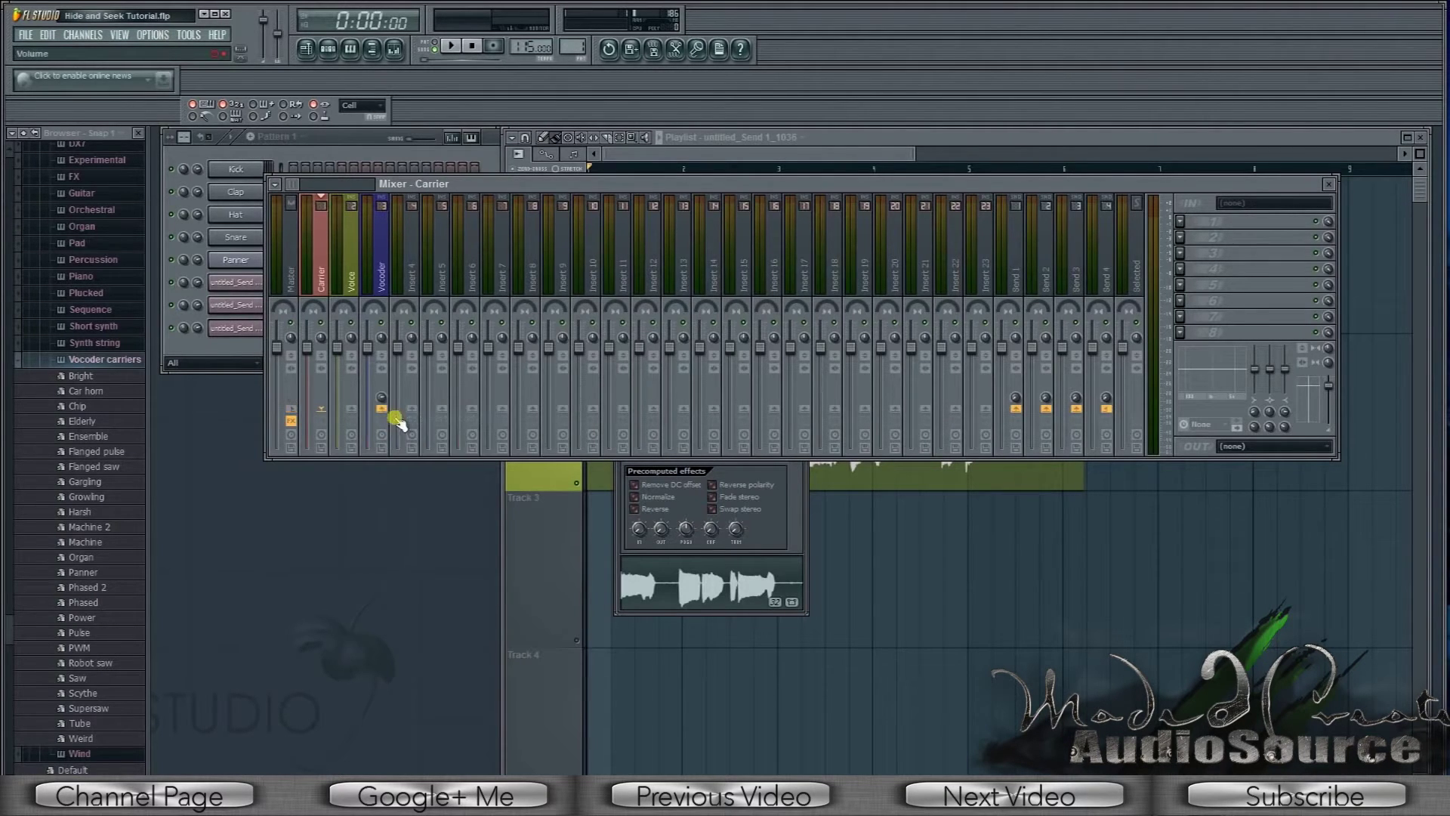
Route the Voice mixer track only to the Vocoder track and play the song briefly to check the signal
click(351, 287)
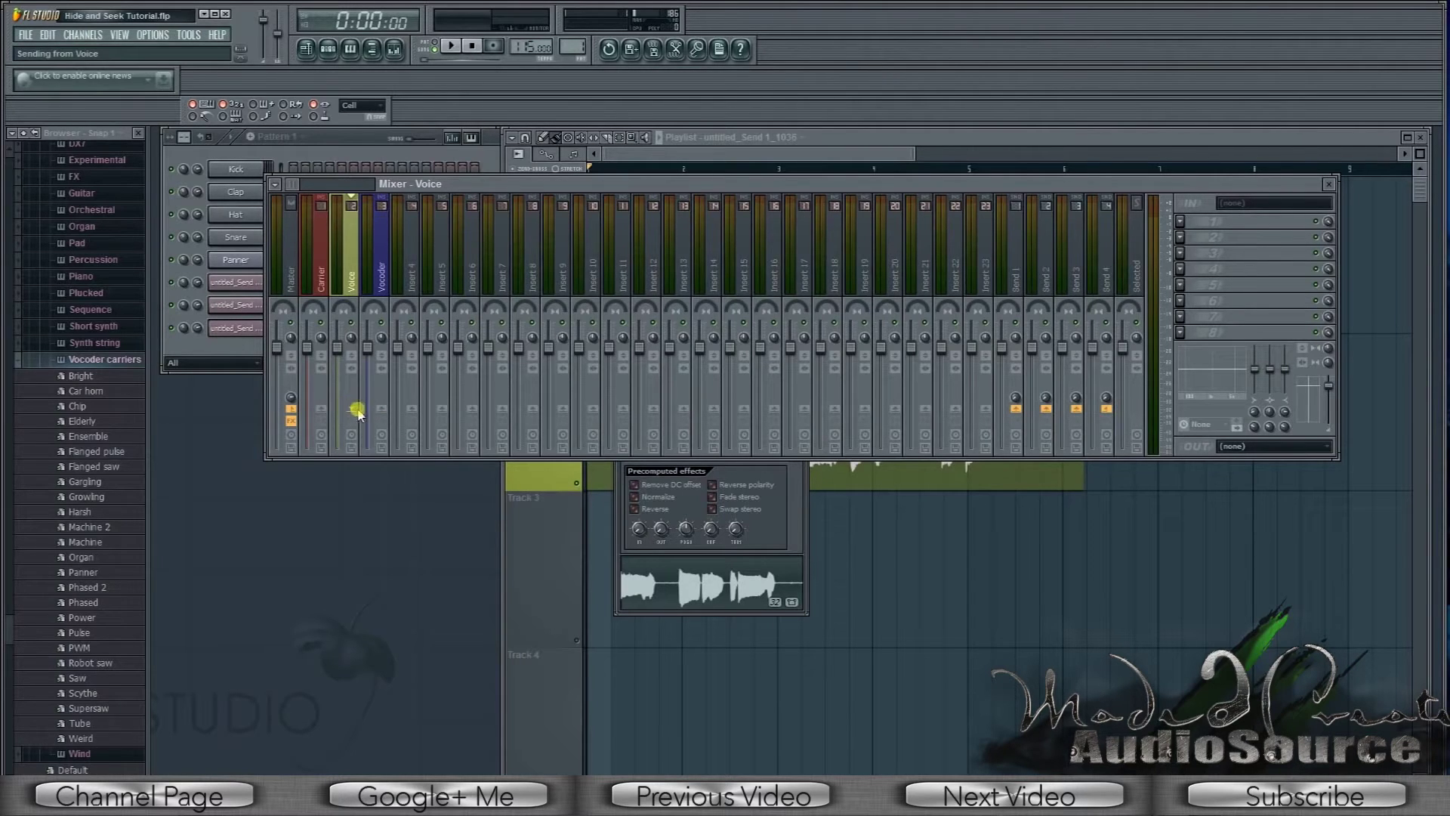
right_click(383, 410)
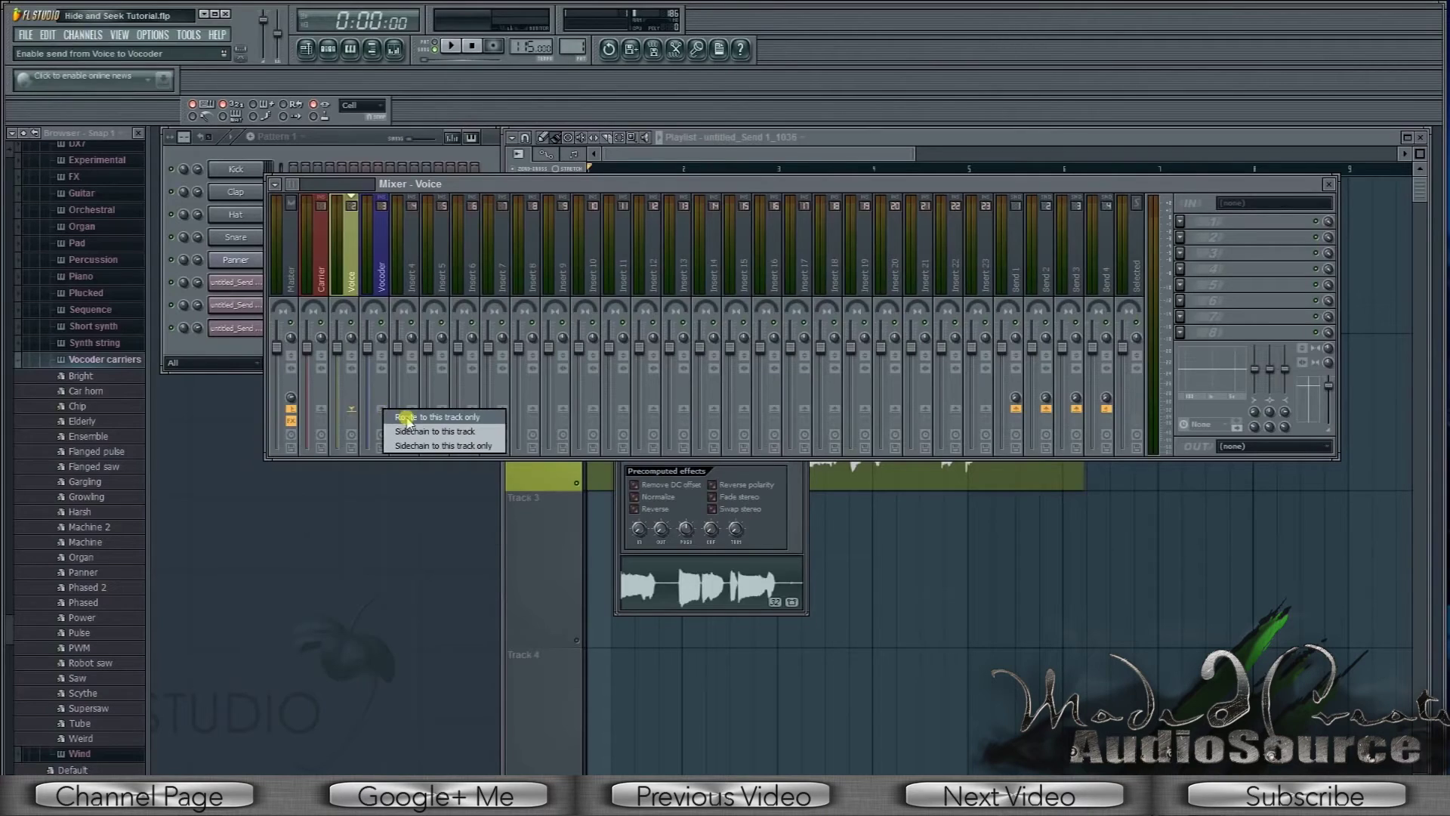
click(406, 417)
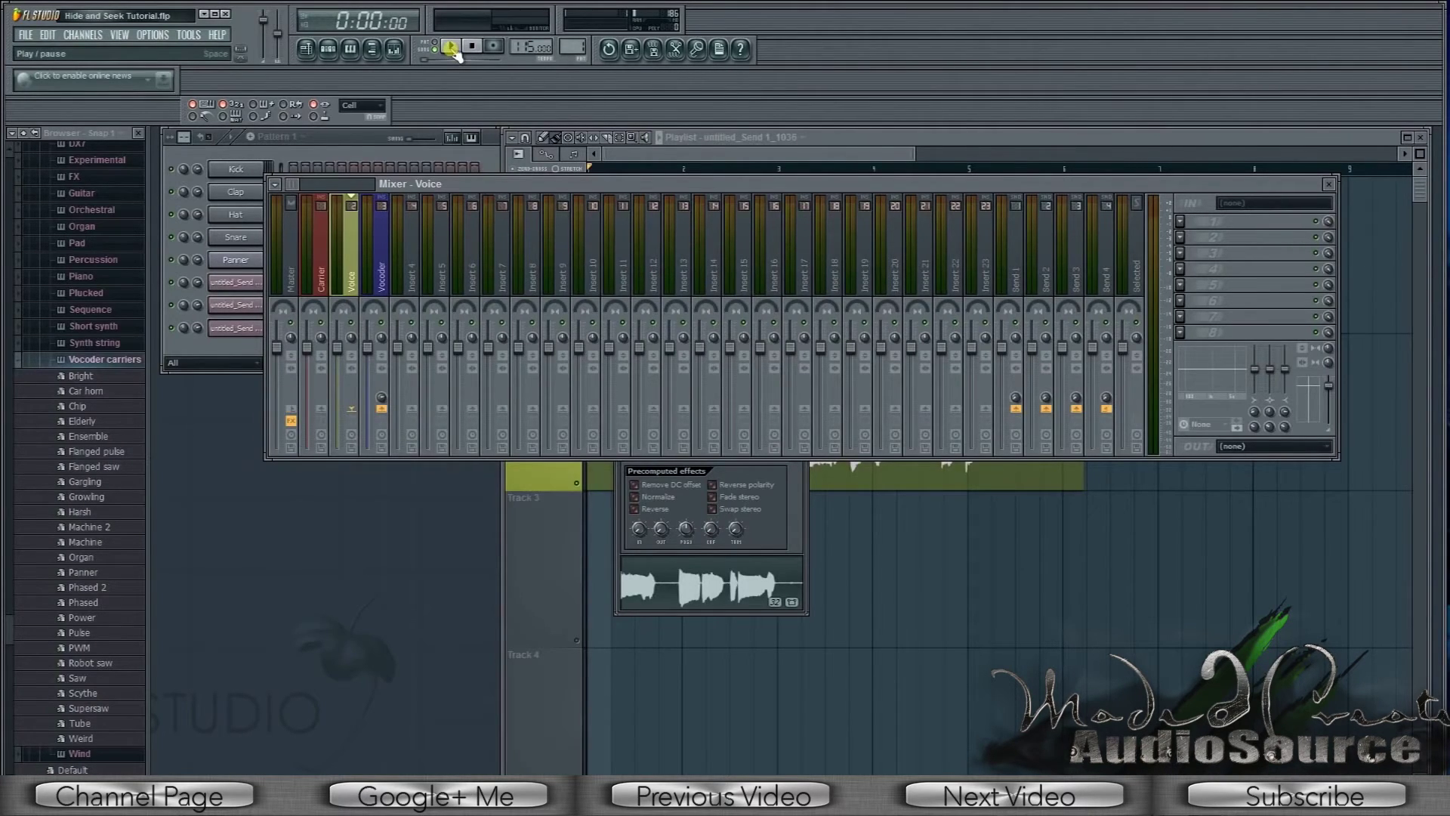
click(451, 47)
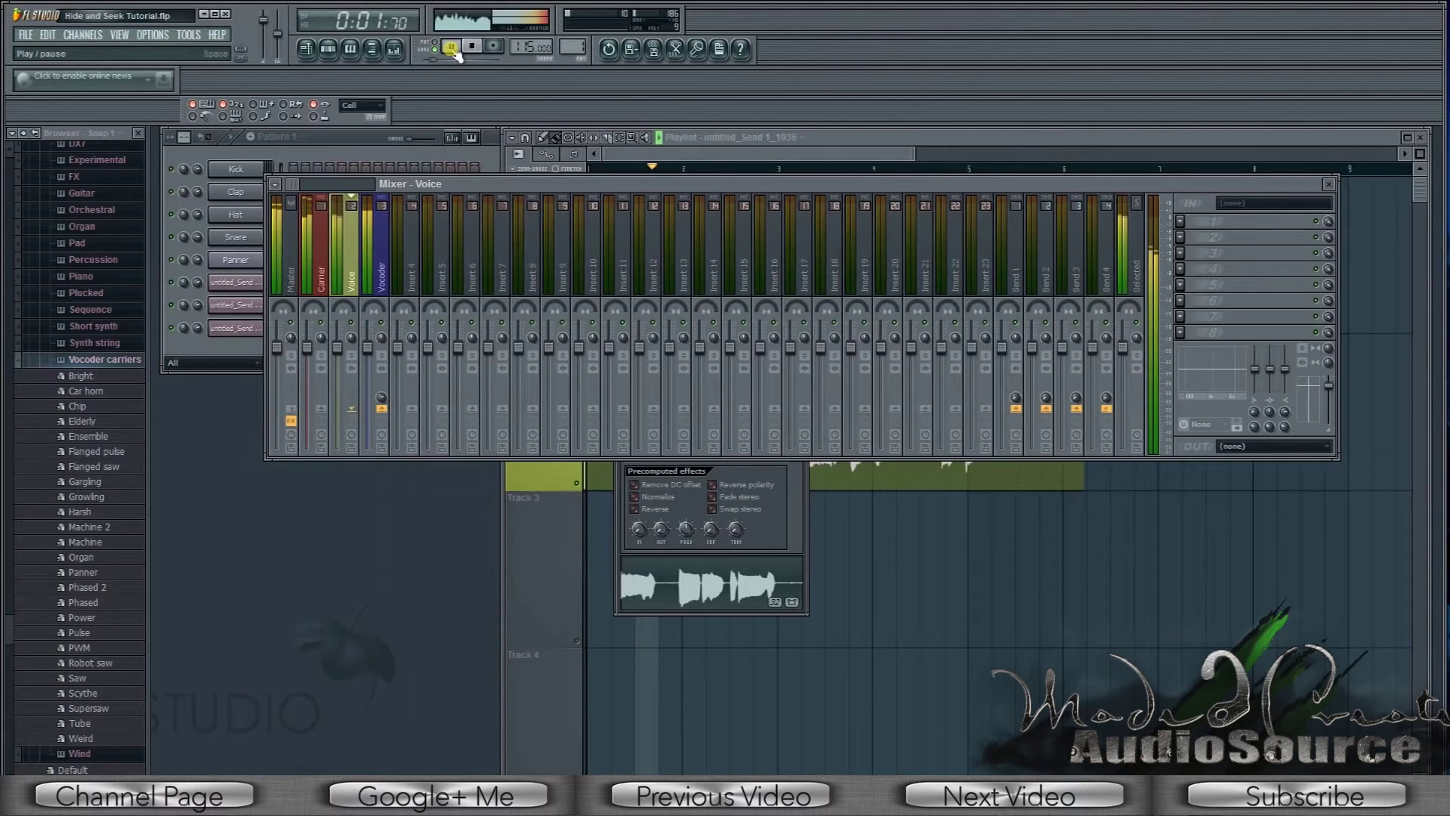
key(space)
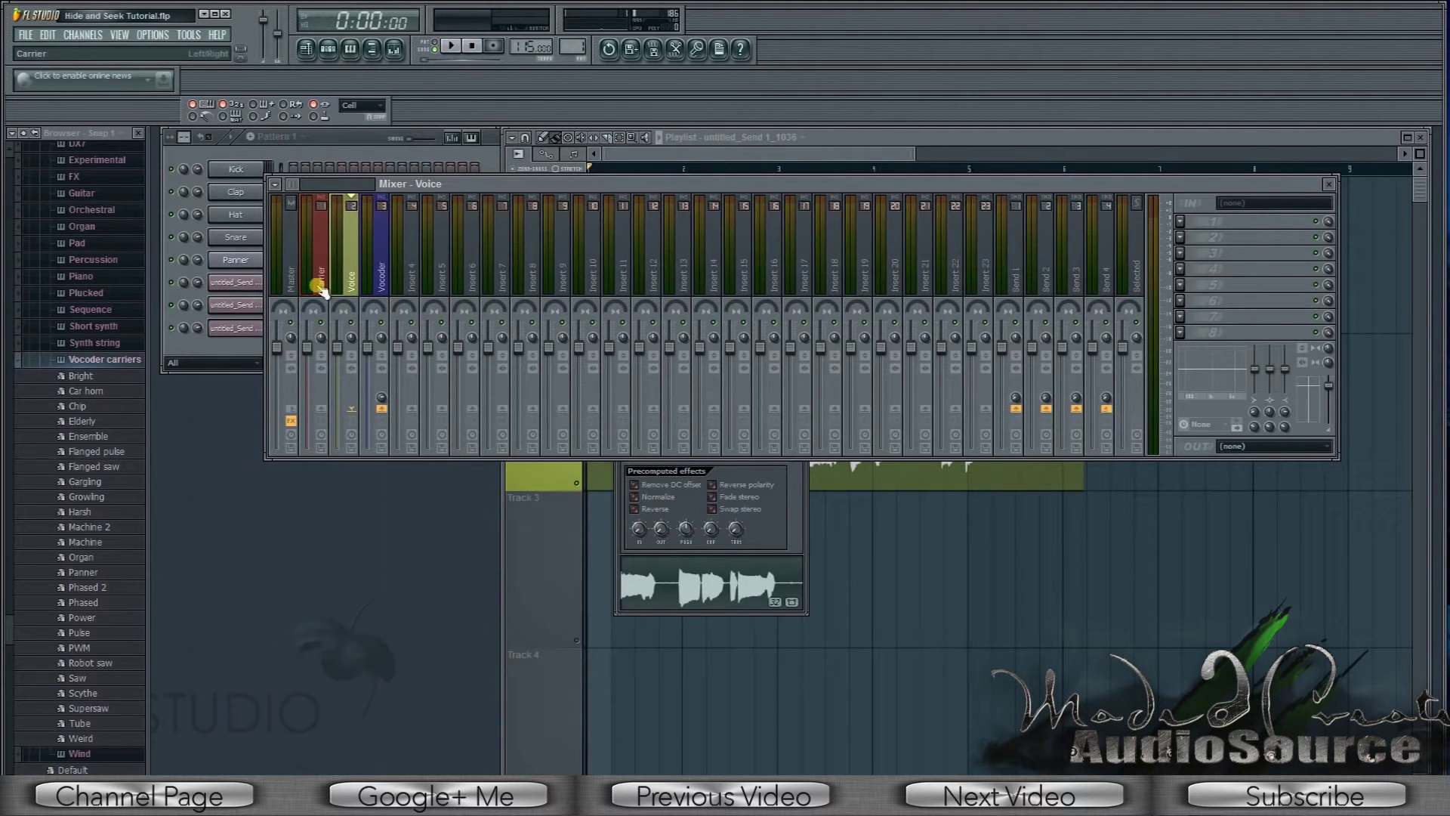
Check the Carrier and Voice mixer routings and route the Voice track only to the Master
click(327, 277)
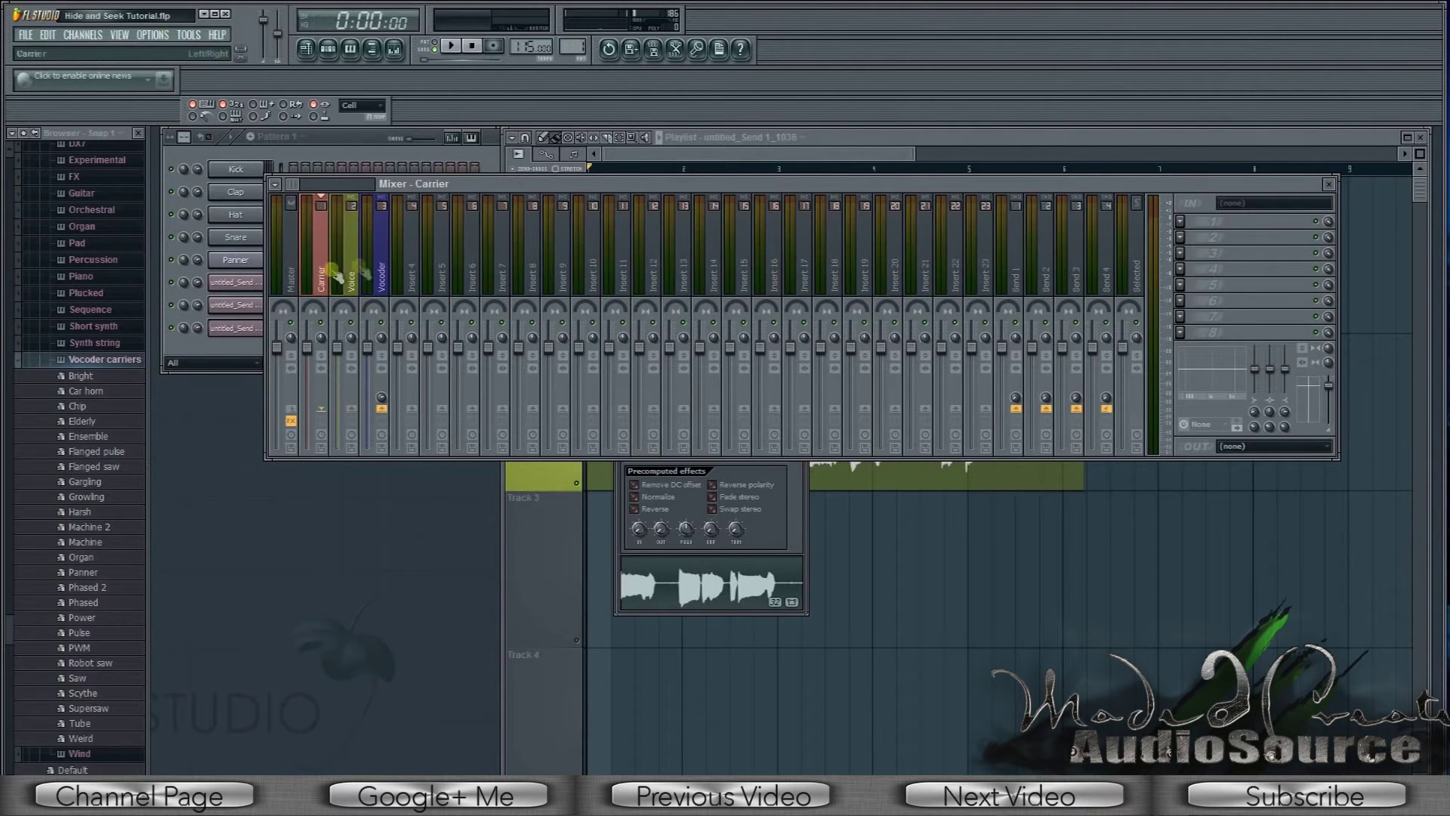
click(351, 273)
click(292, 417)
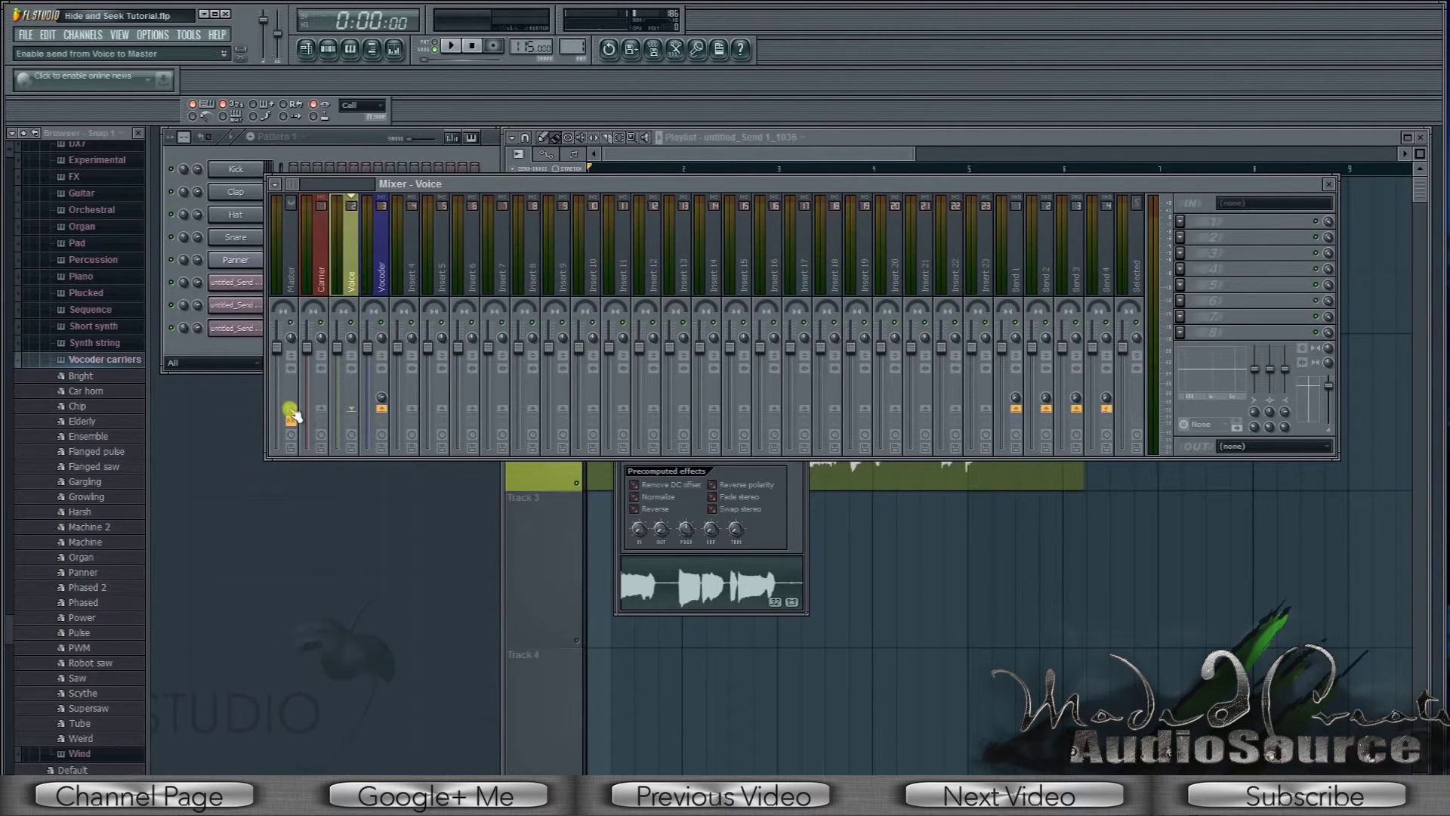
right_click(293, 413)
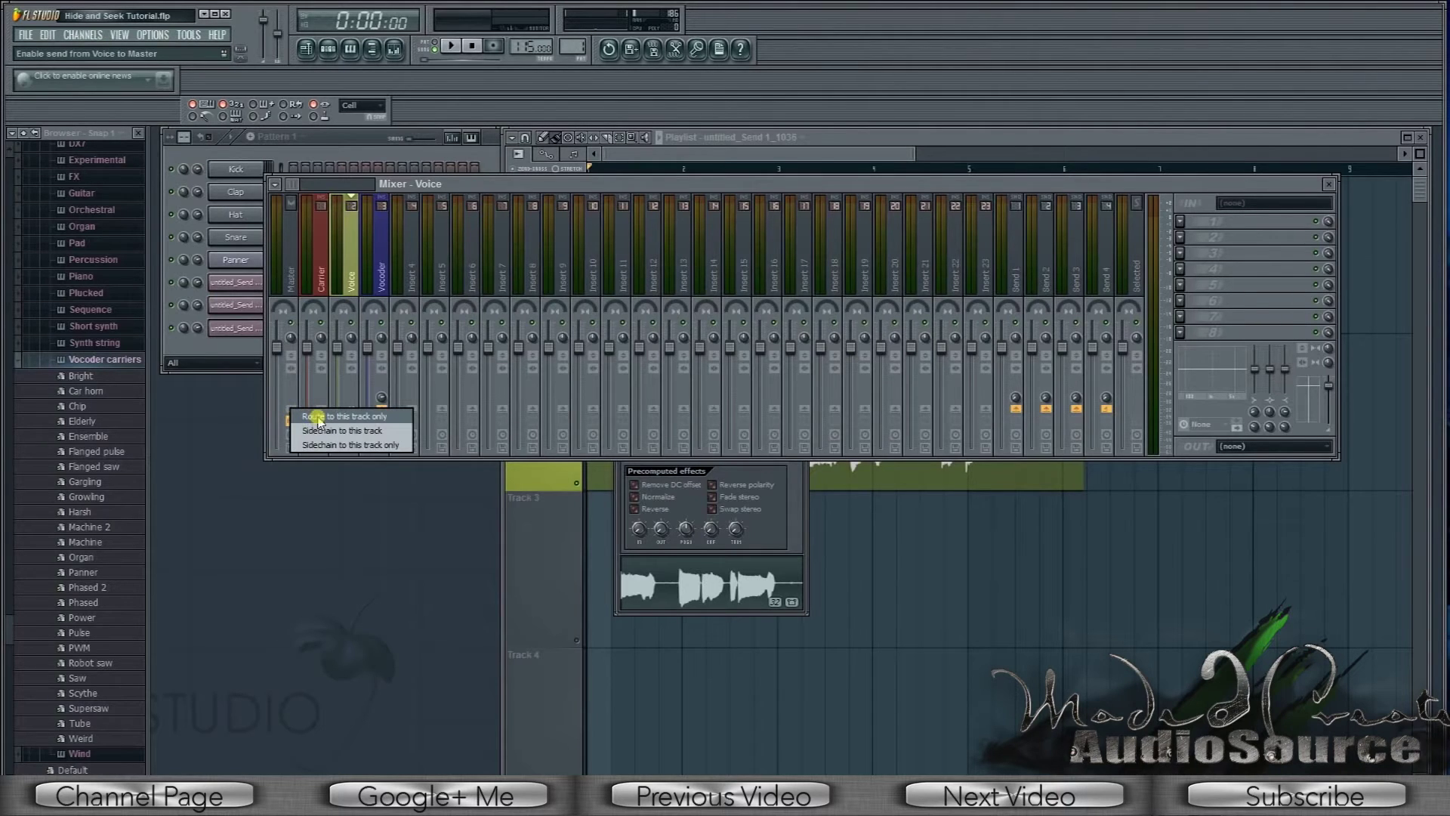
click(317, 417)
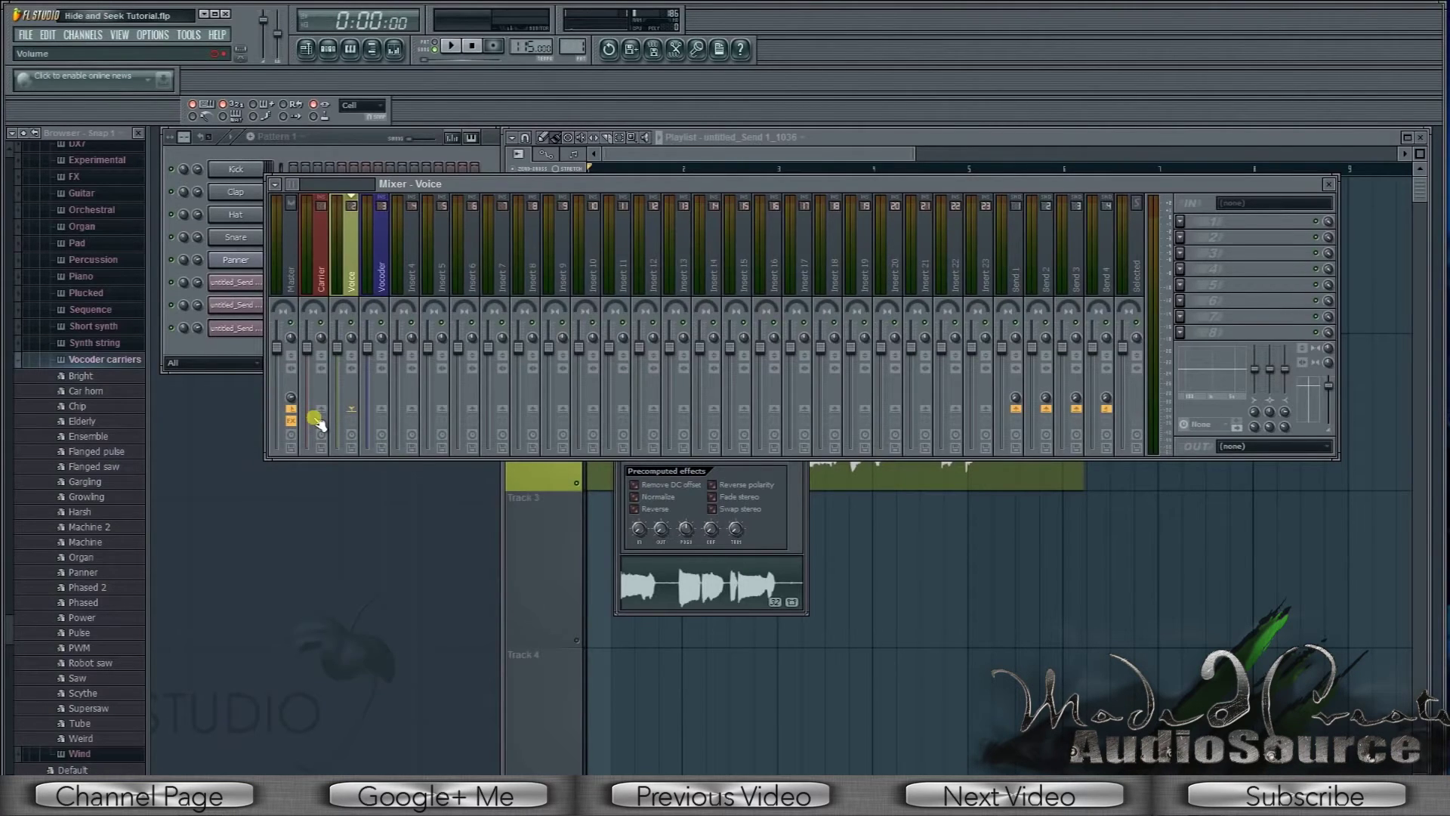
Route the Voice mixer track back only to the Vocoder track
right_click(382, 410)
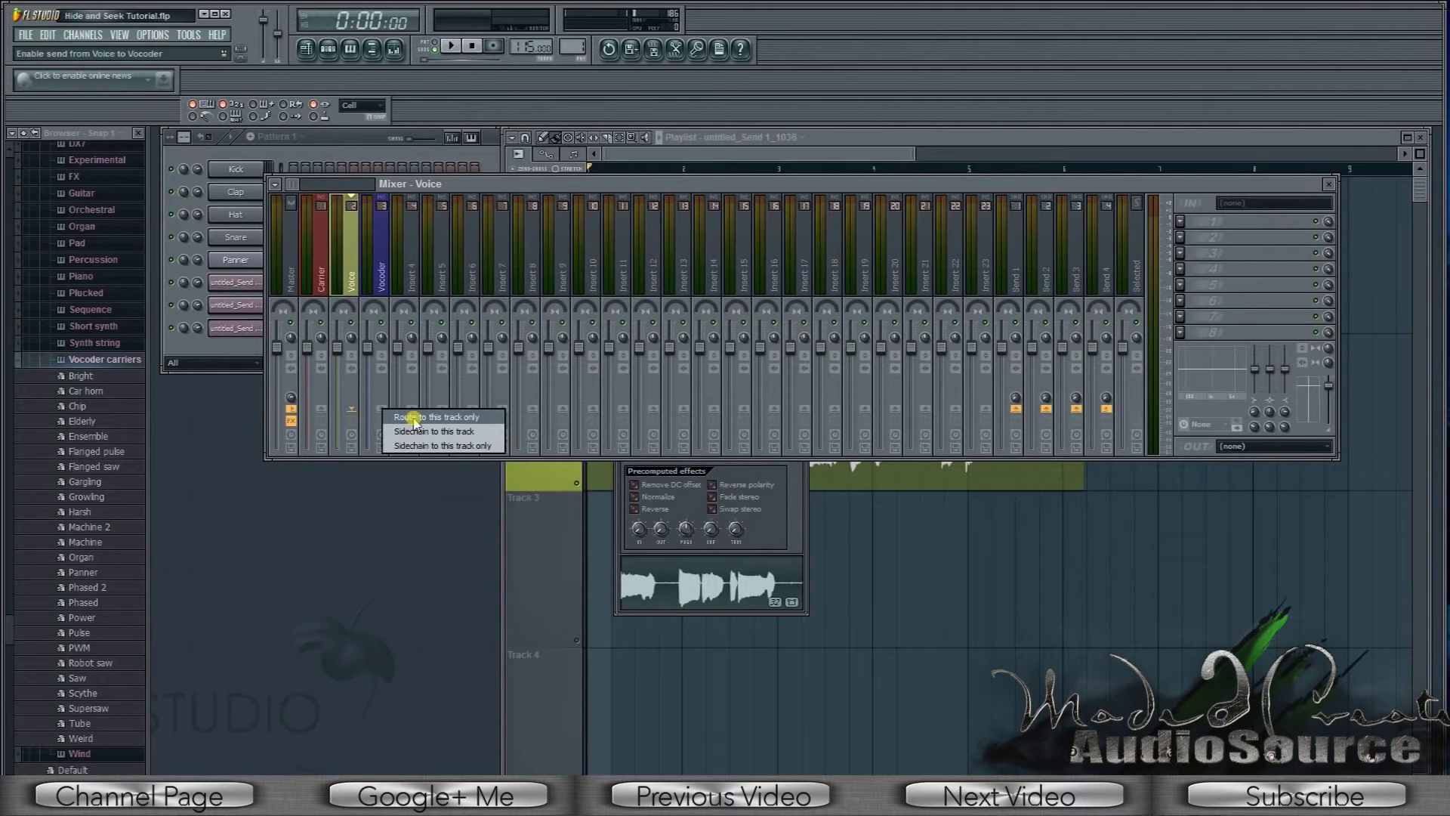
click(413, 419)
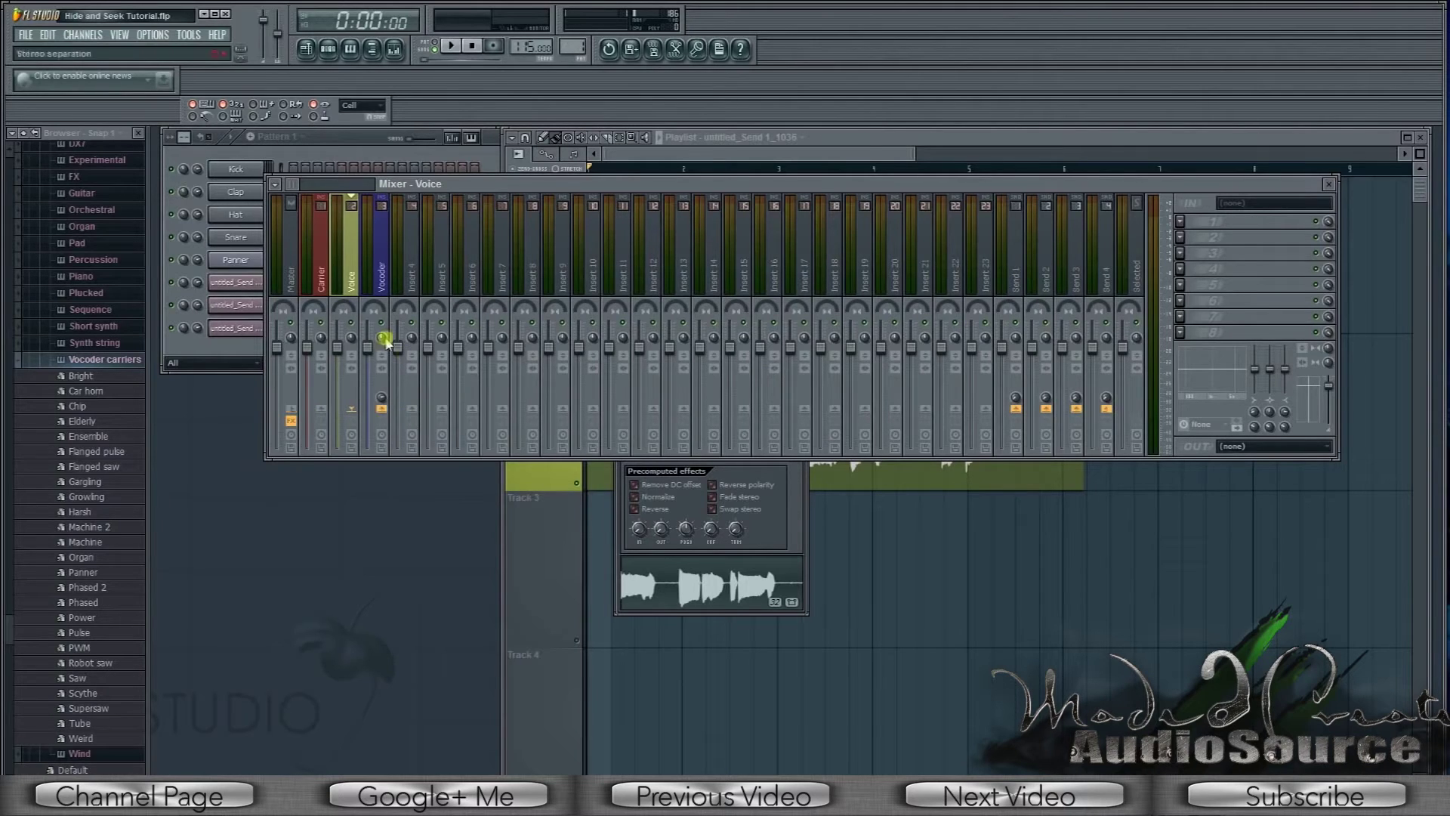
Load Vocodex into the first effect slot of the Vocoder mixer track and play the song briefly to hear it
click(380, 291)
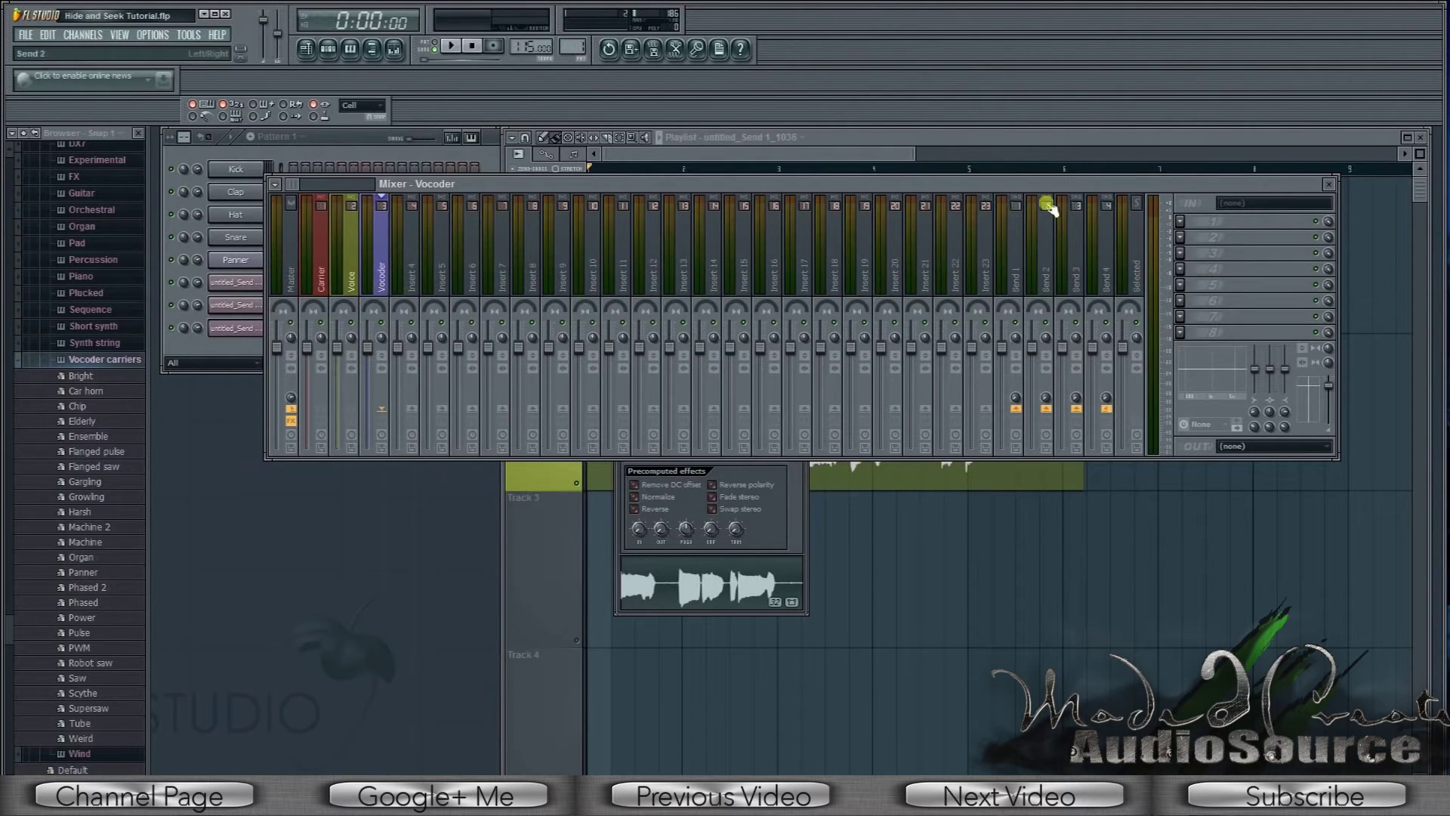
click(1180, 227)
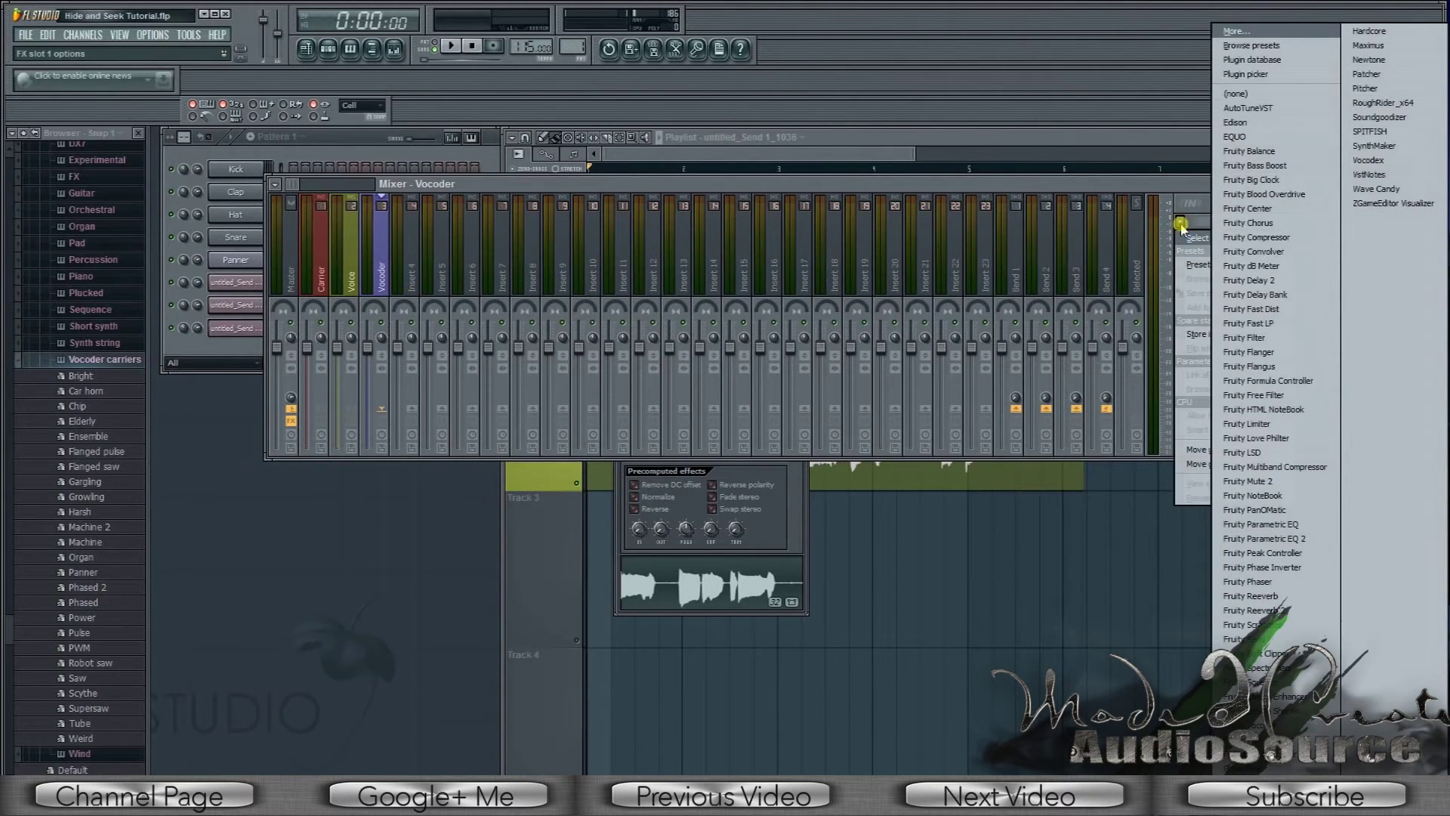
click(1368, 160)
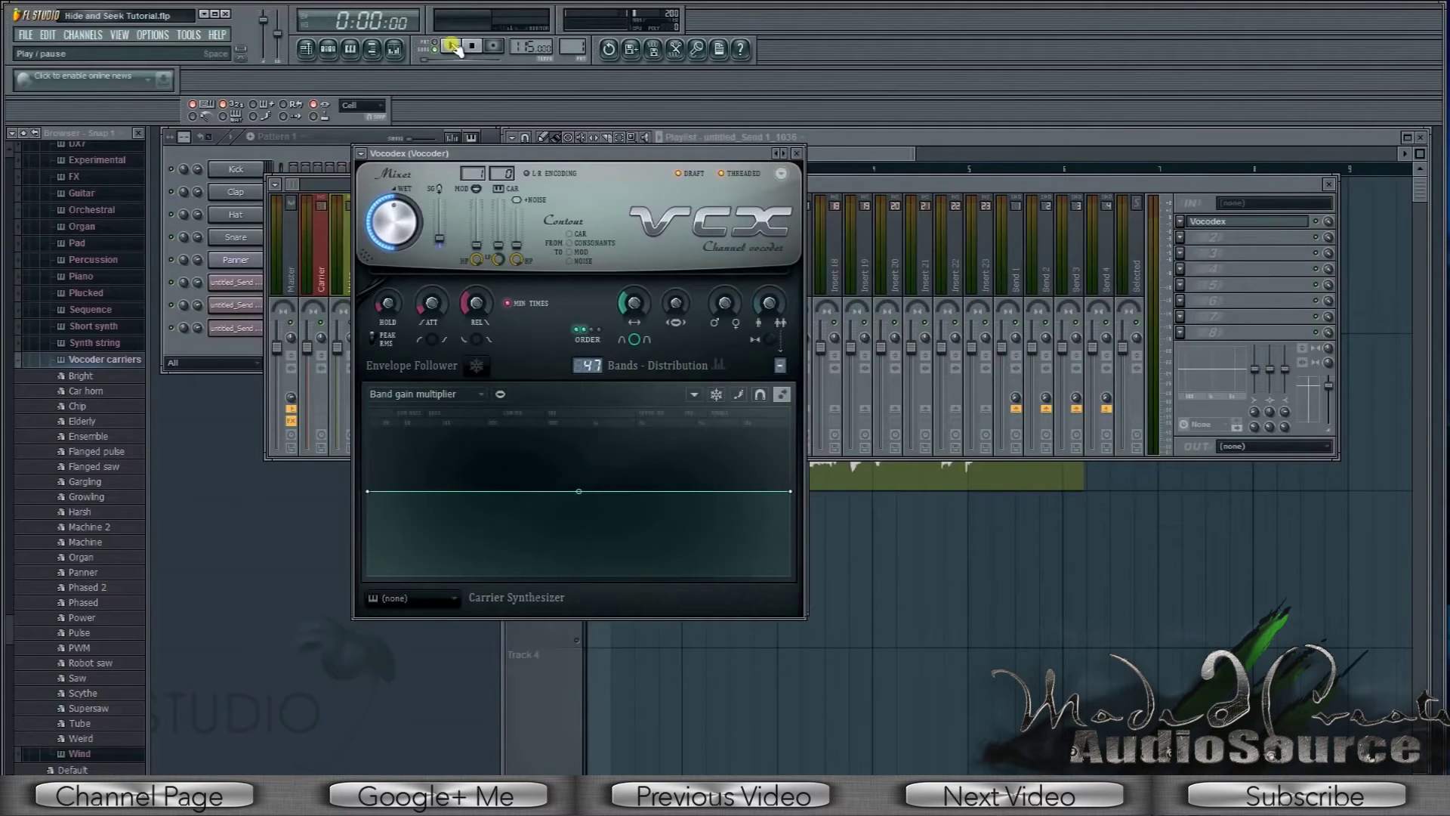
click(452, 45)
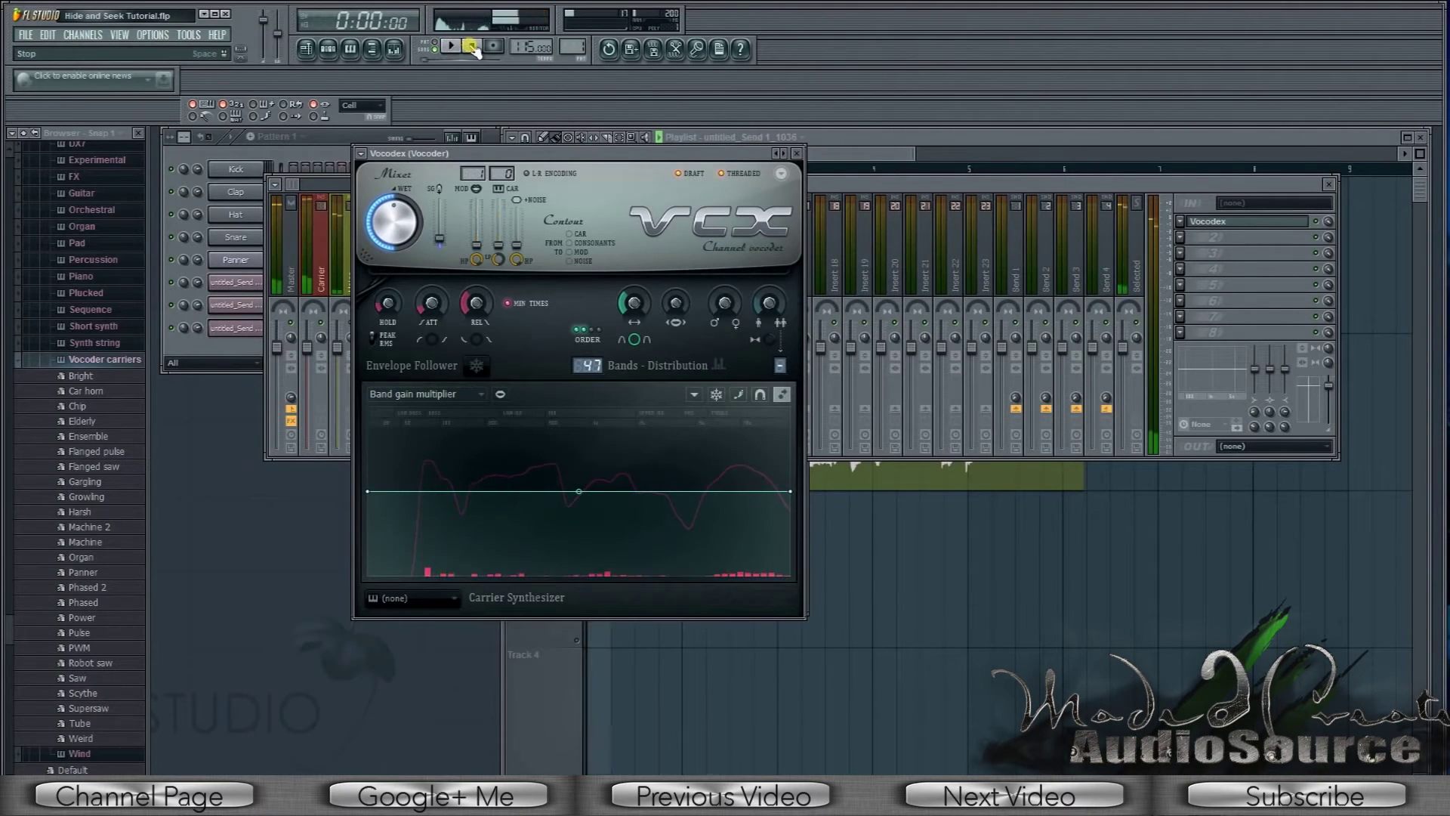
click(472, 46)
Load the Default Vocodex preset, using modulator sidechain input 2 and carrier sidechain input 1, and play the song to check it
click(365, 157)
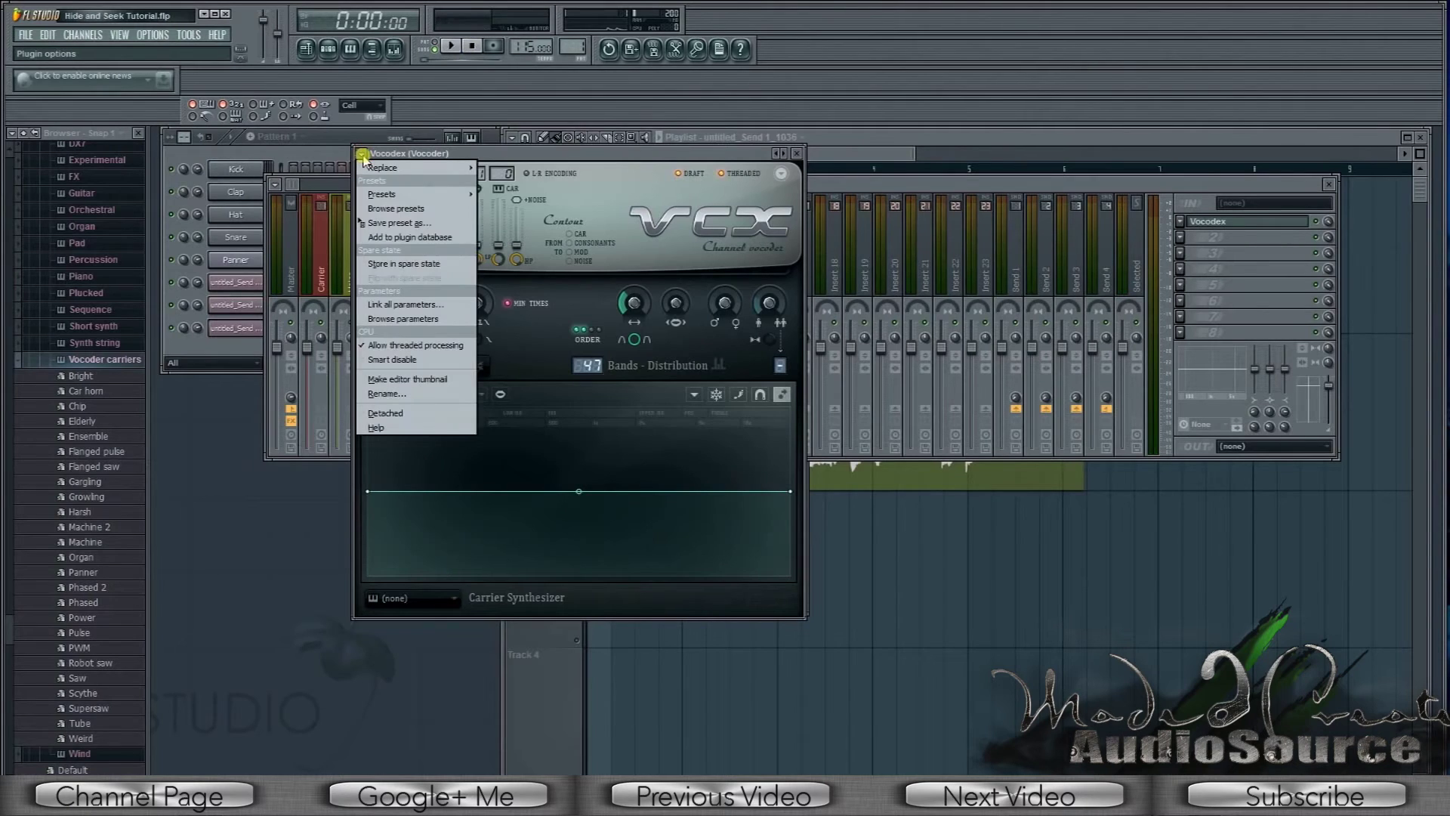
mouse_move(381, 195)
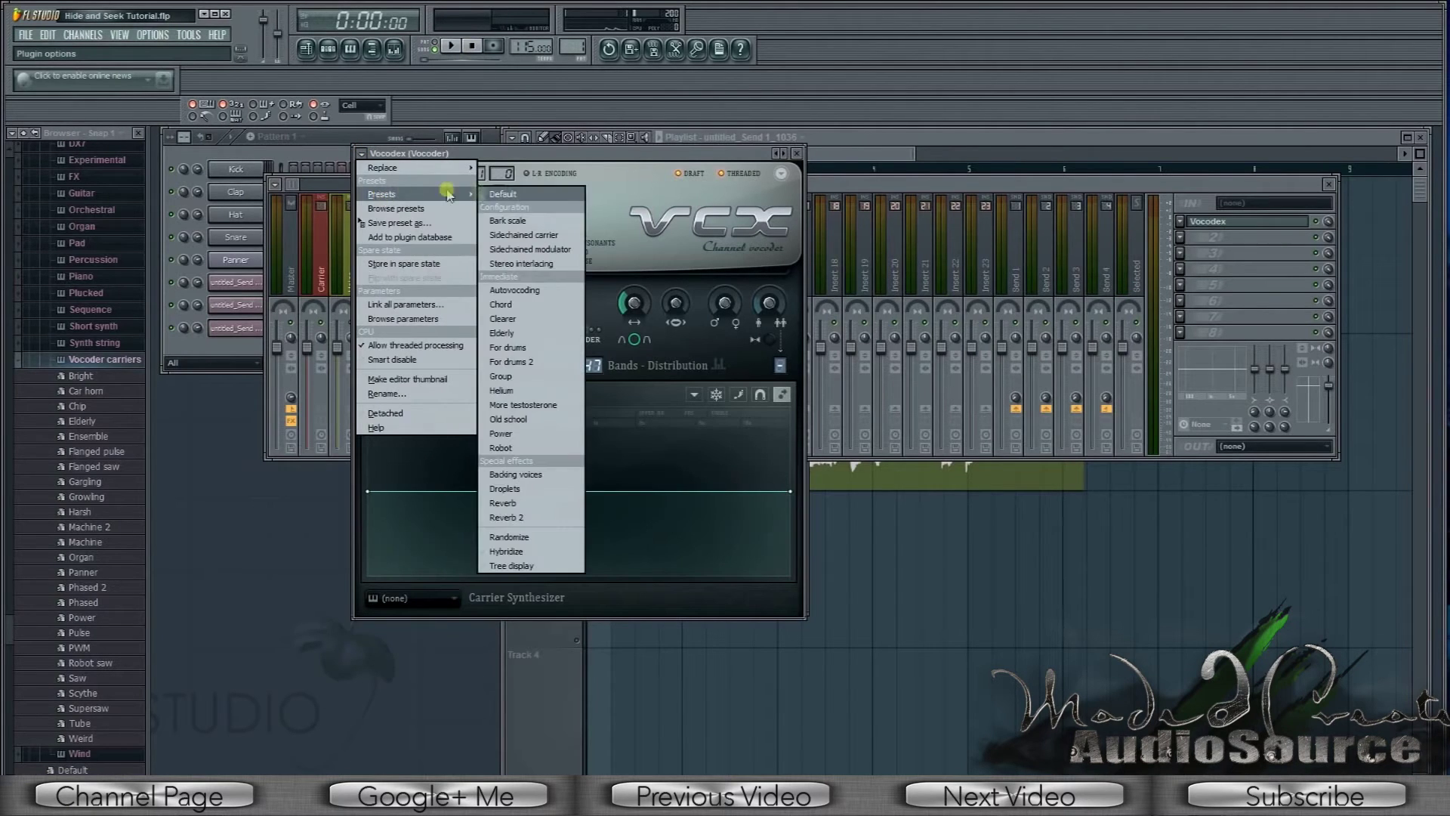
click(511, 196)
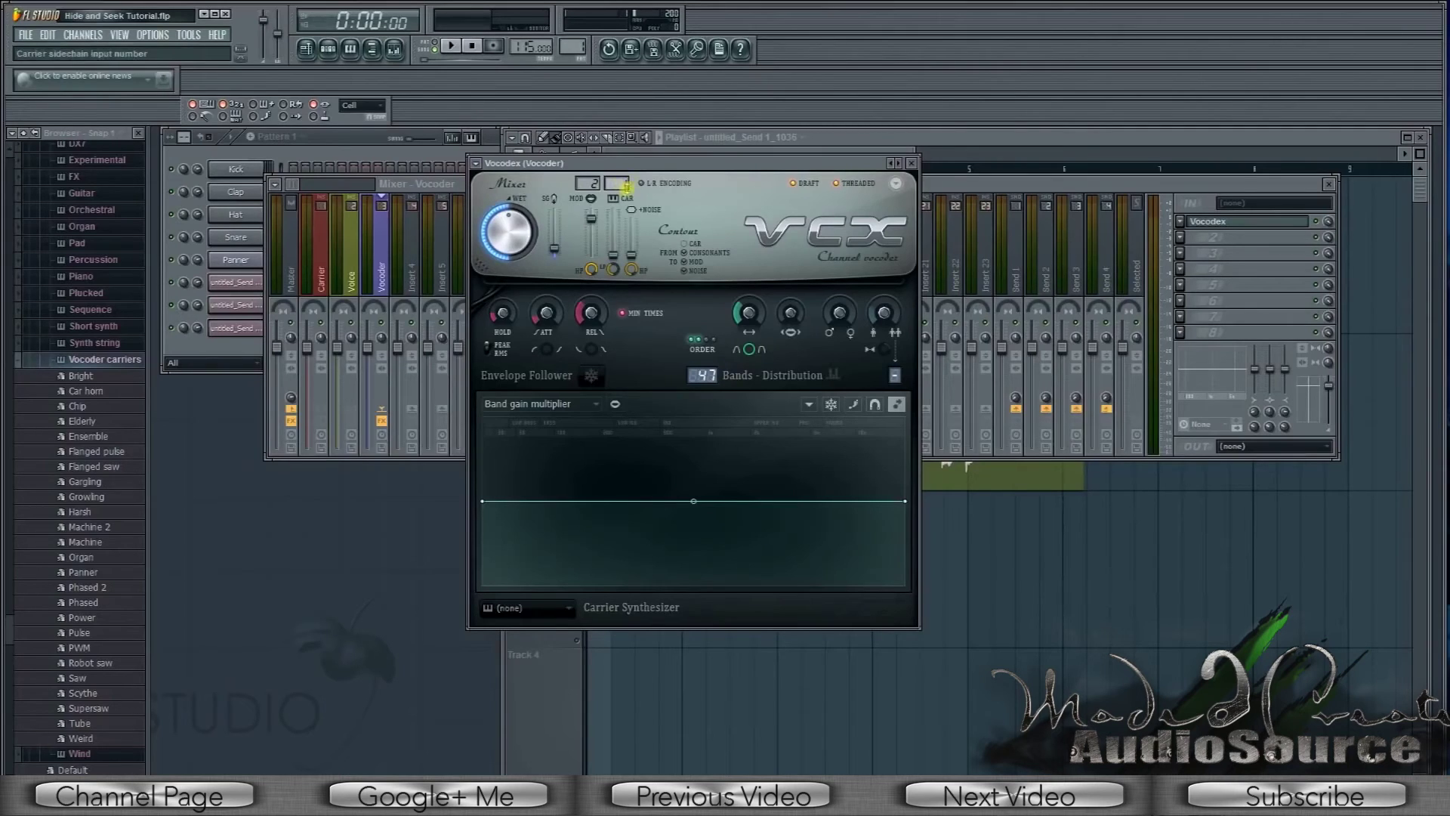
click(453, 47)
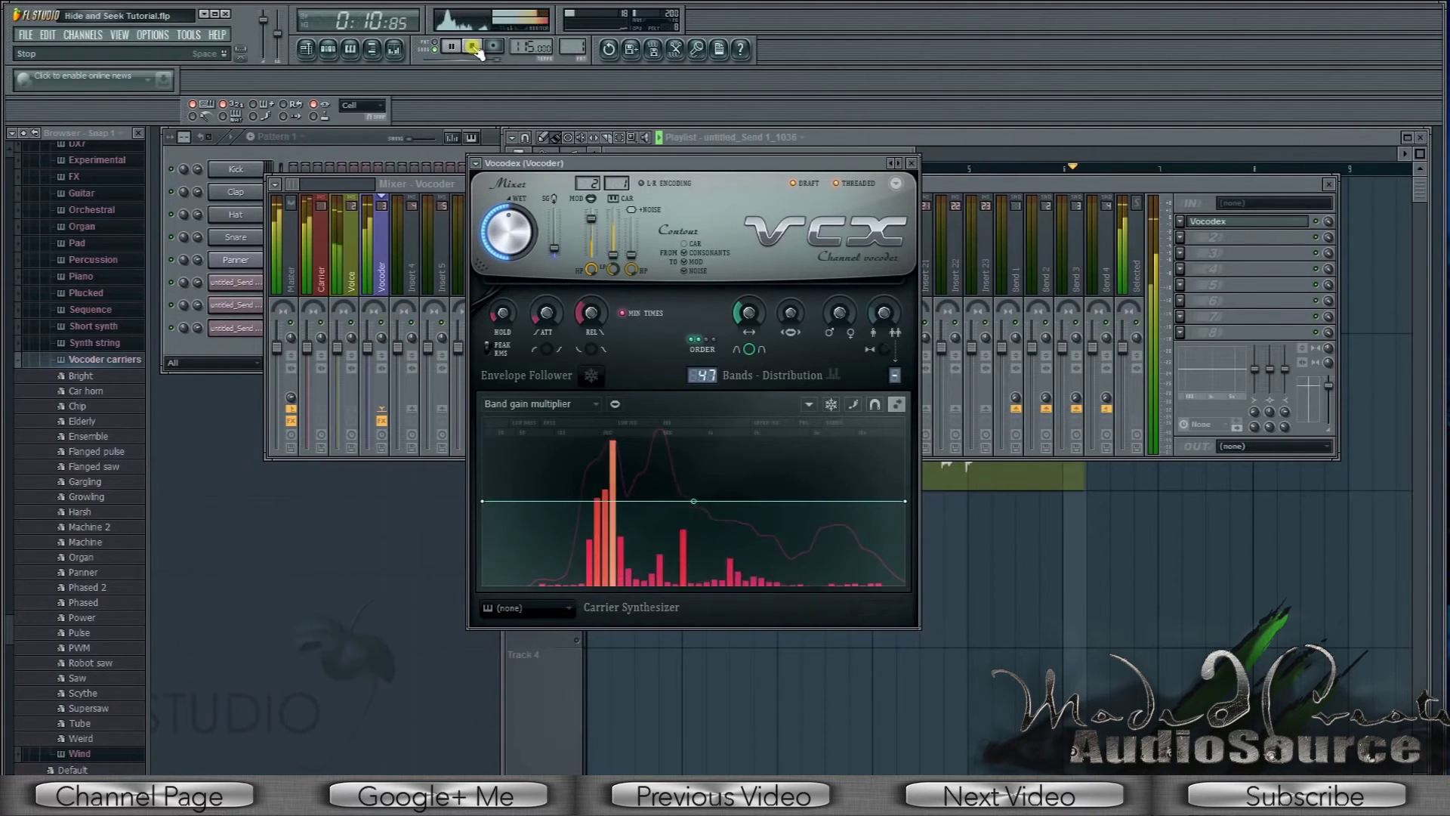
click(473, 48)
Raise the SG, carrier and noise levels in Vocodex, lower the modulator level, and play the song briefly to check the mix
drag(554, 255, 555, 226)
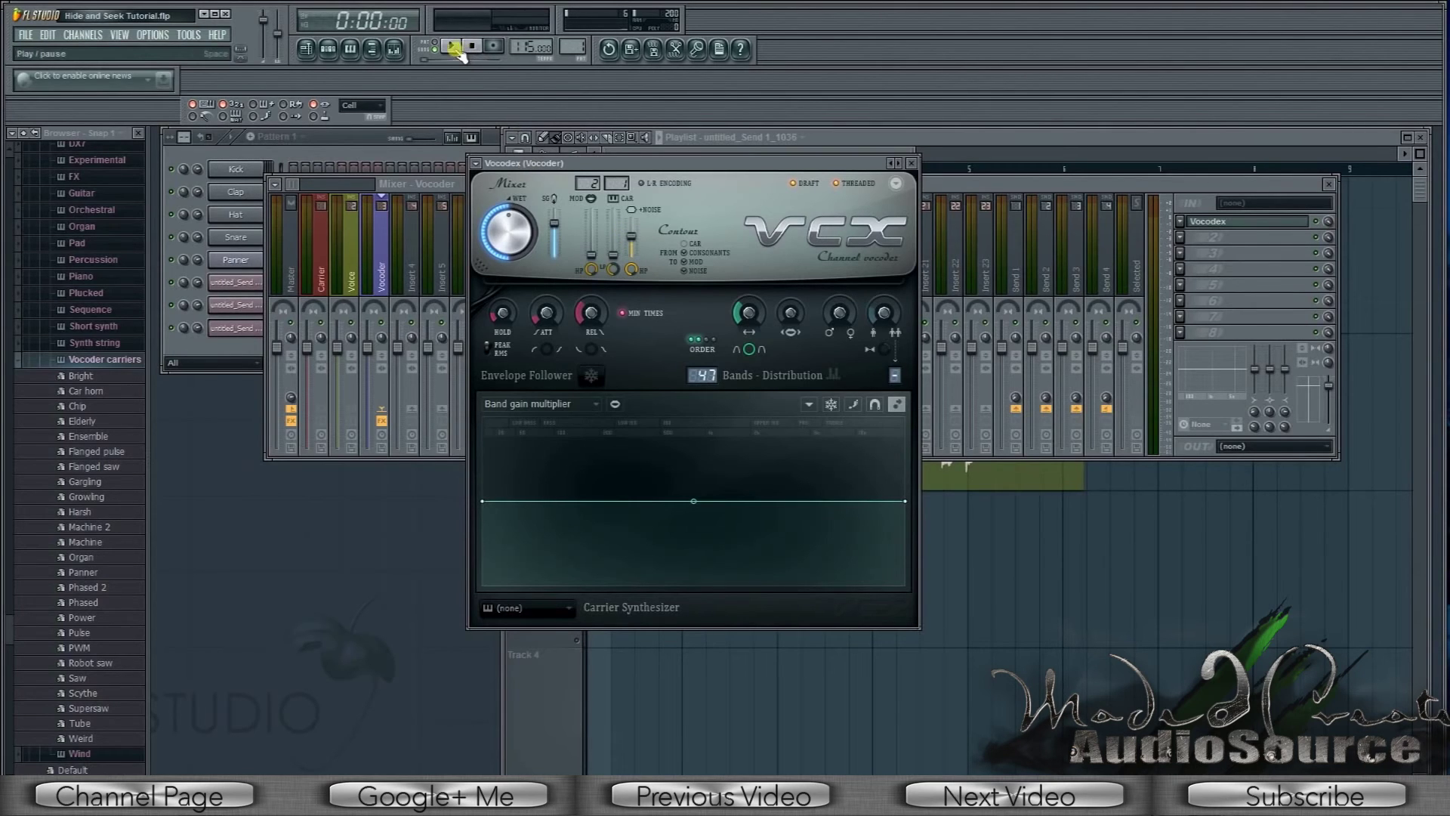
key(space)
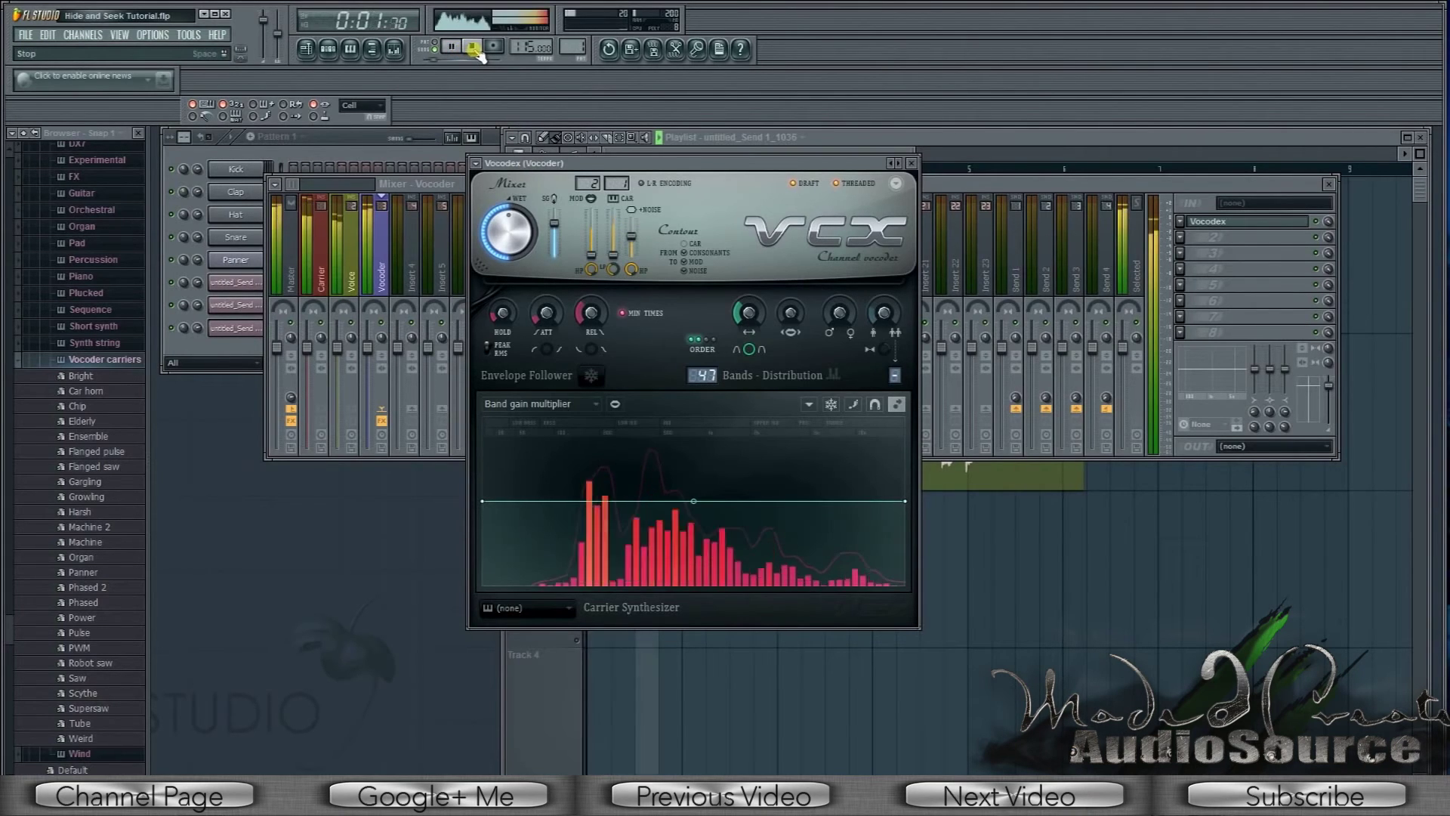
click(473, 48)
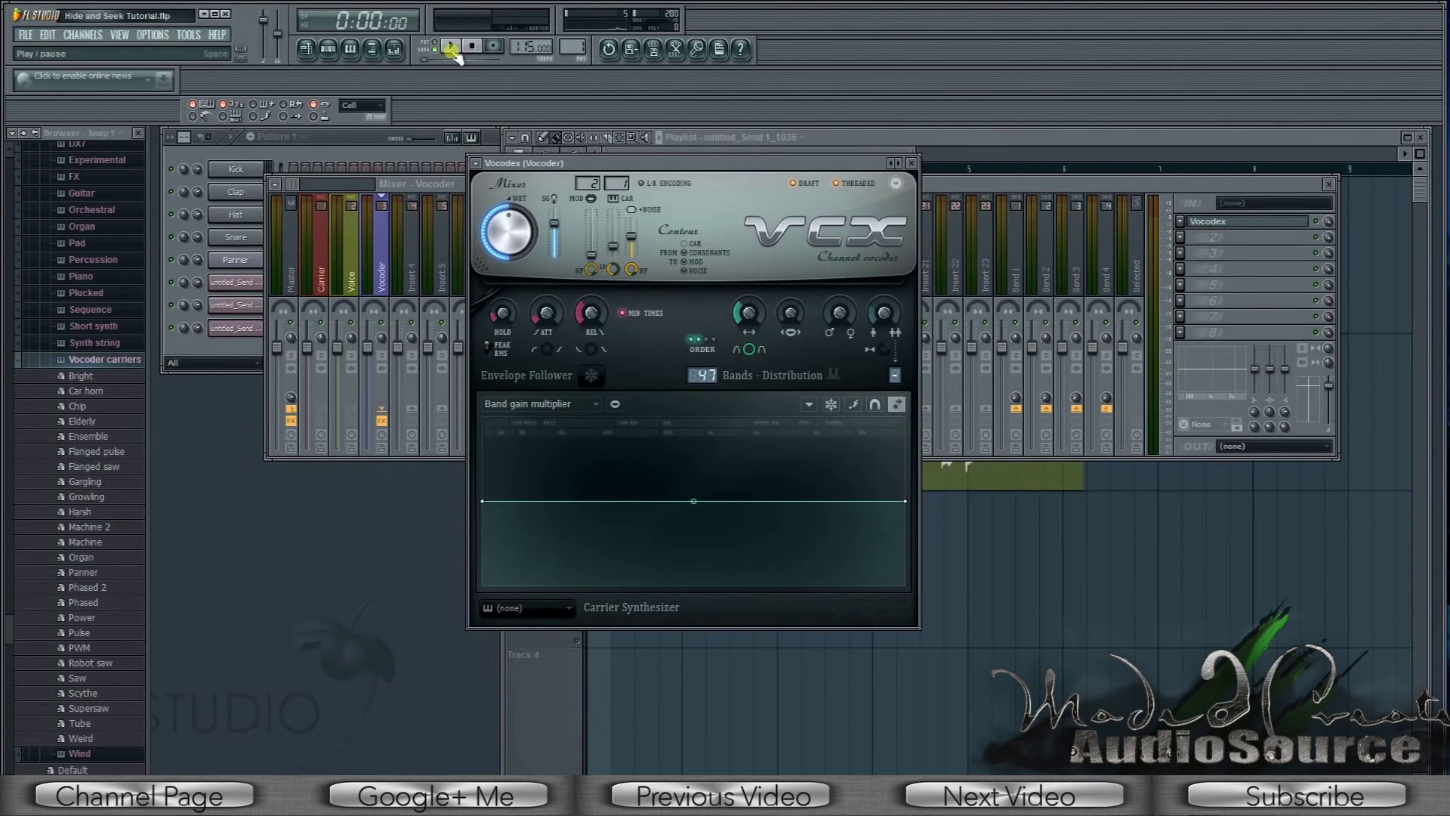
key(space)
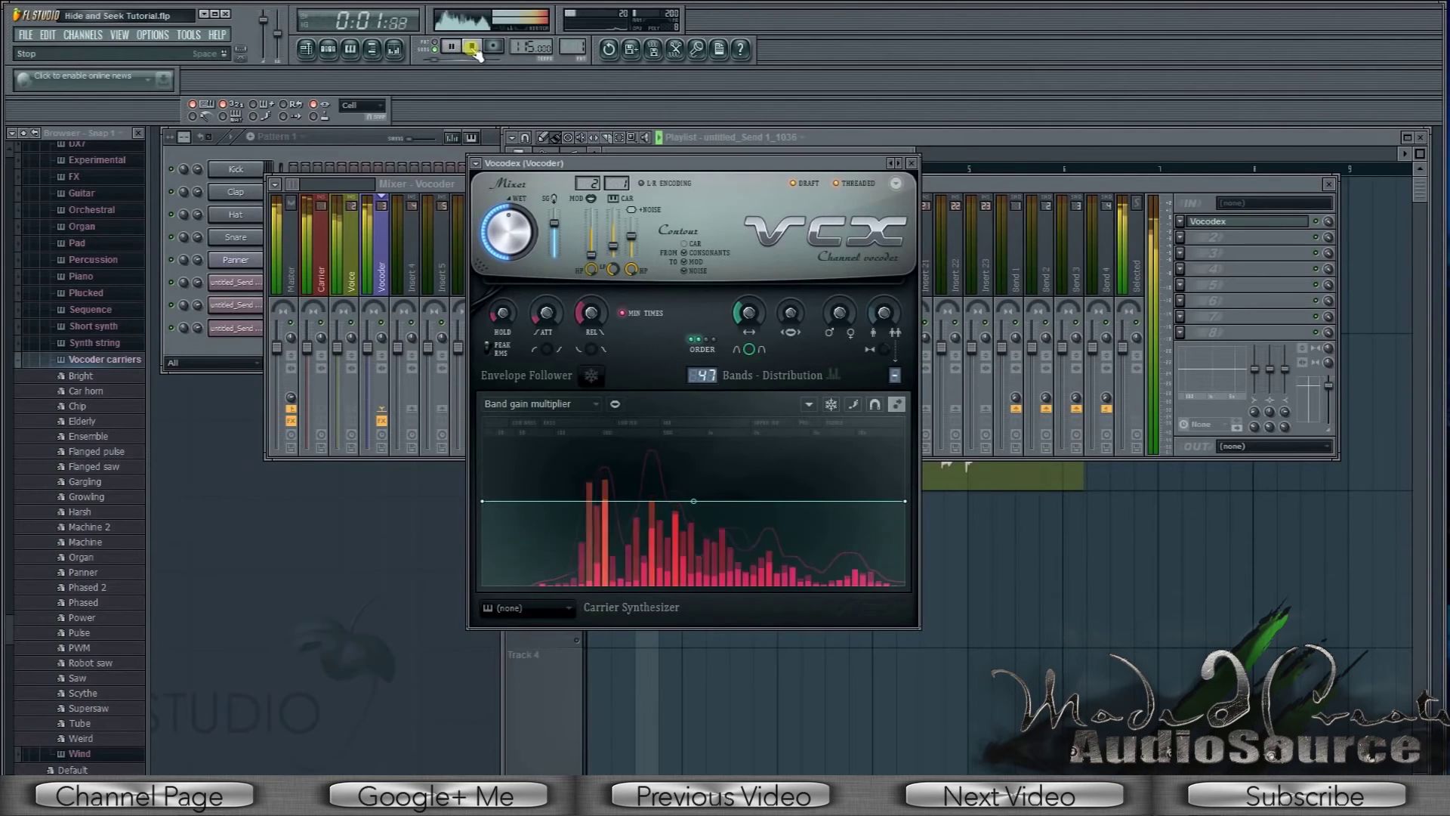
key(space)
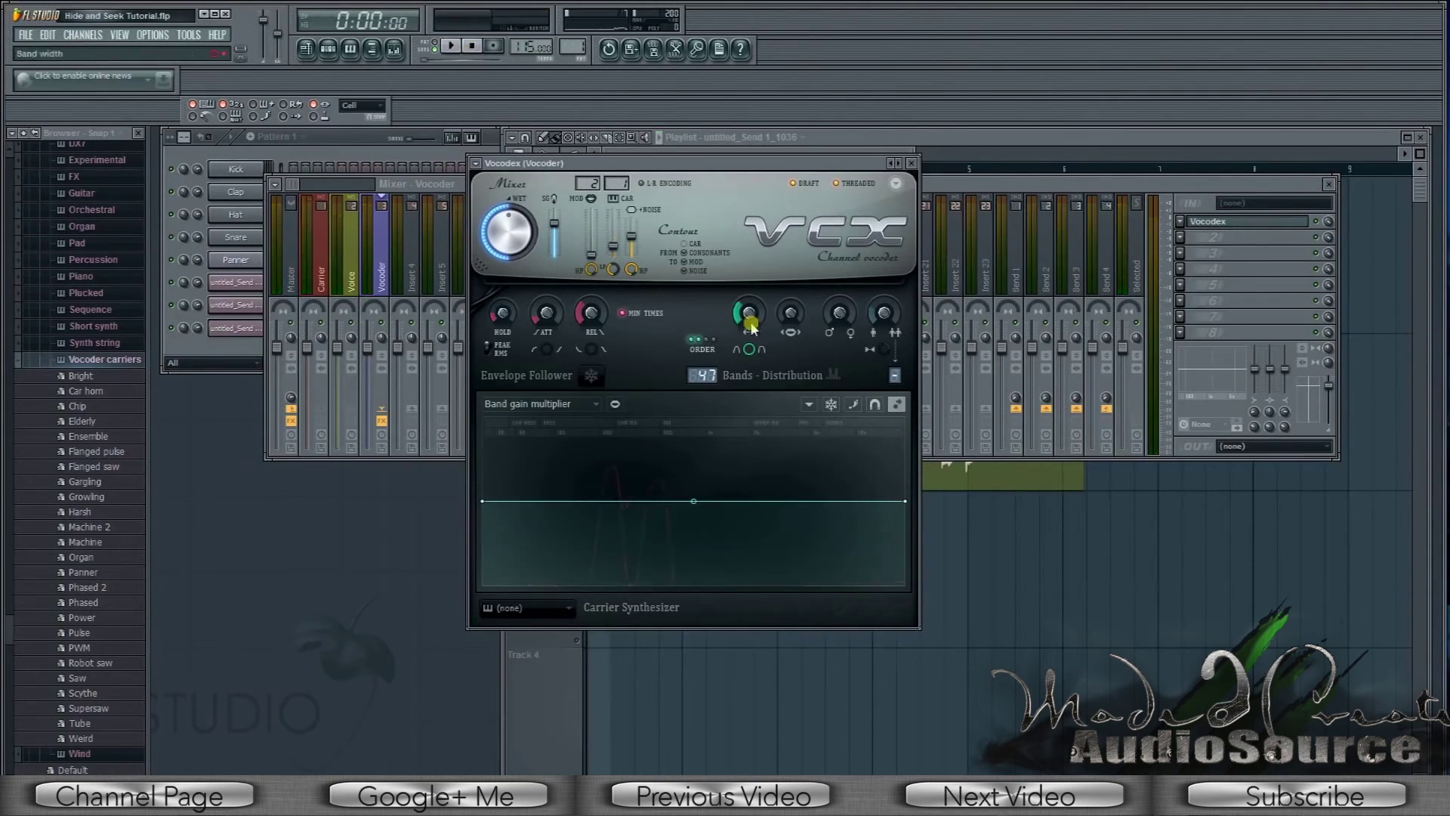
Increase the Vocodex band width and play the song to check the vocoded sound
scroll(746, 316, up, 3)
scroll(746, 317, down, 3)
click(451, 47)
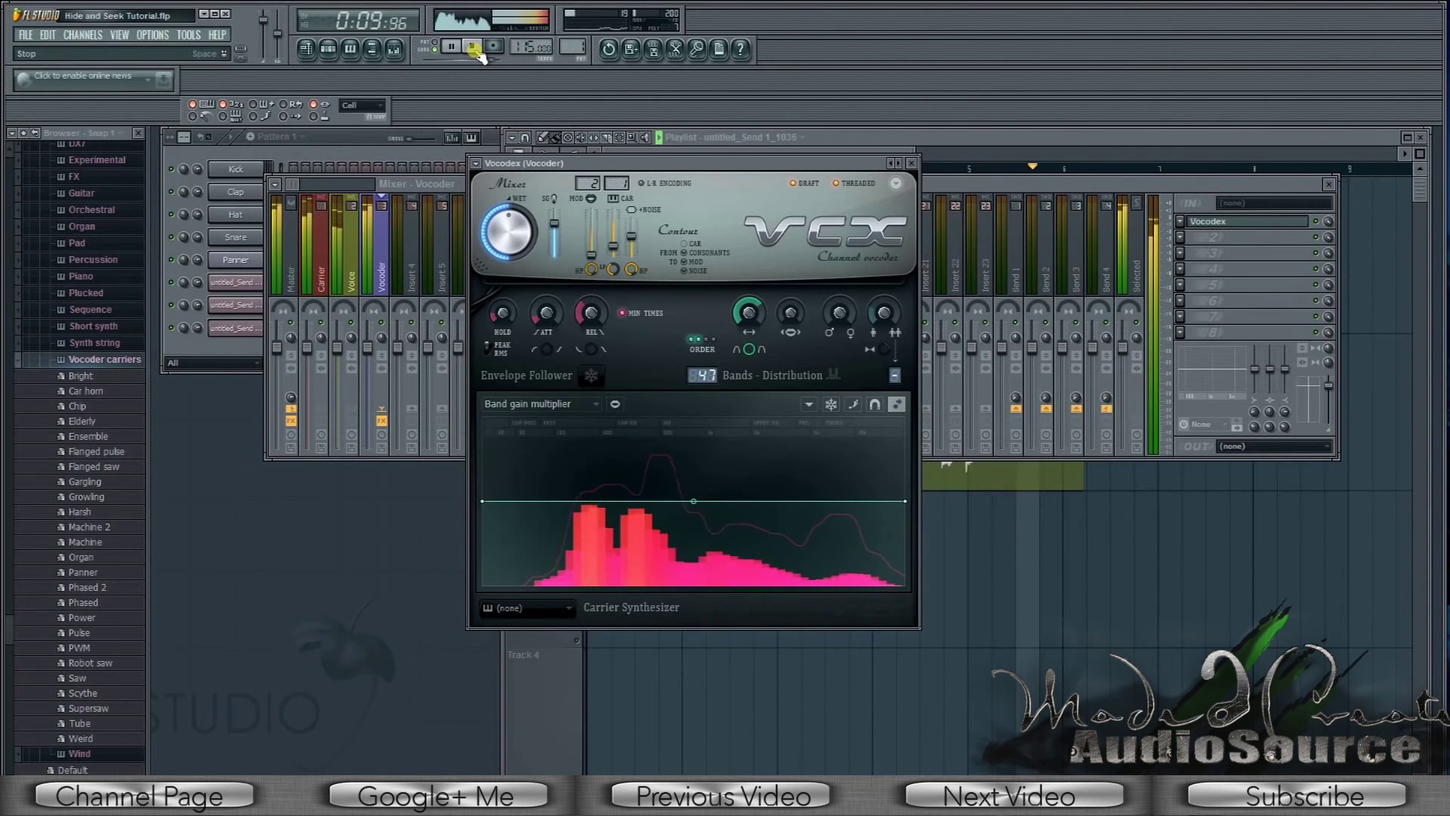
click(474, 47)
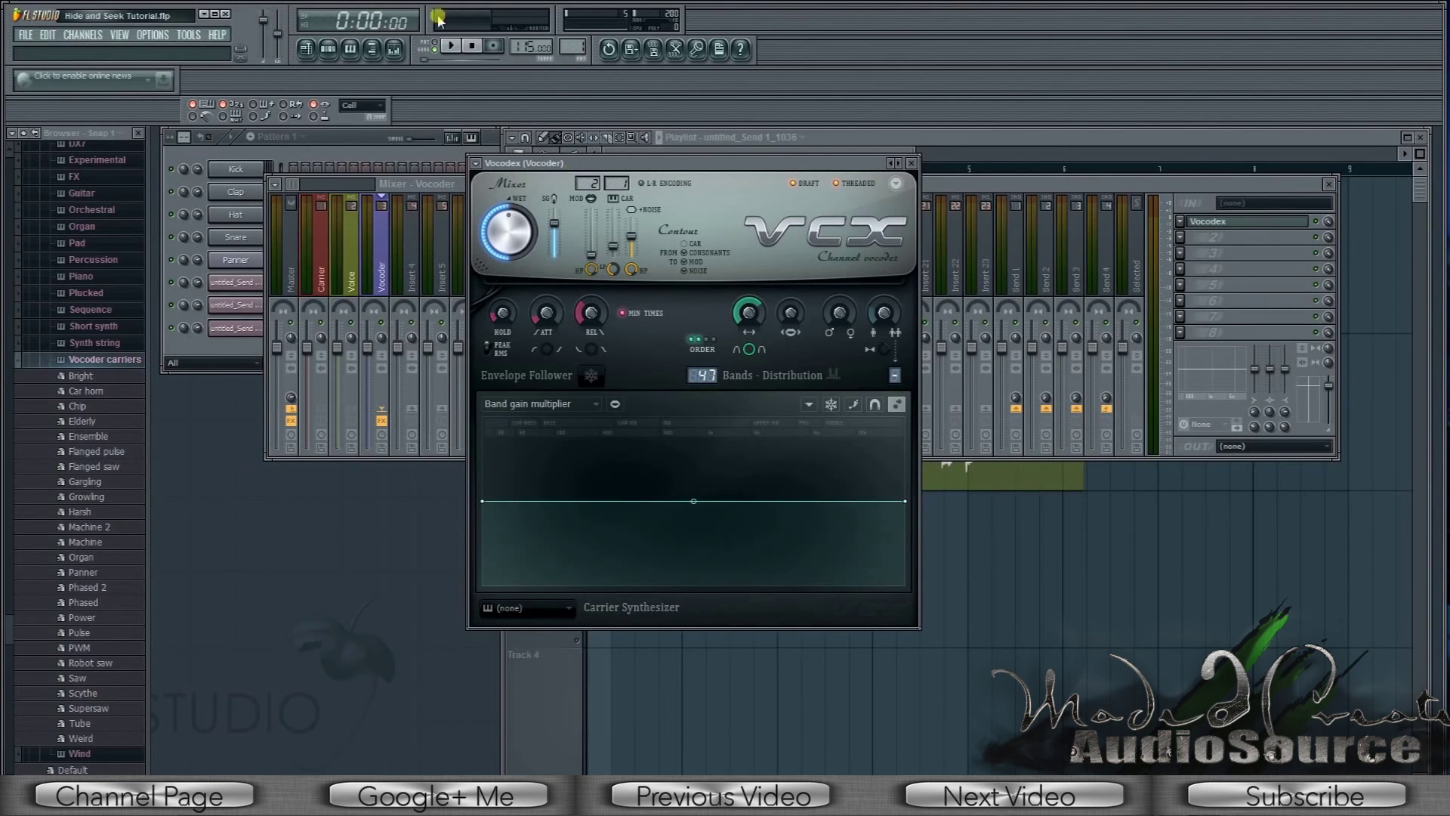
Play the song again and bring the playlist to the front to follow the Carrier and Voice clips
click(451, 46)
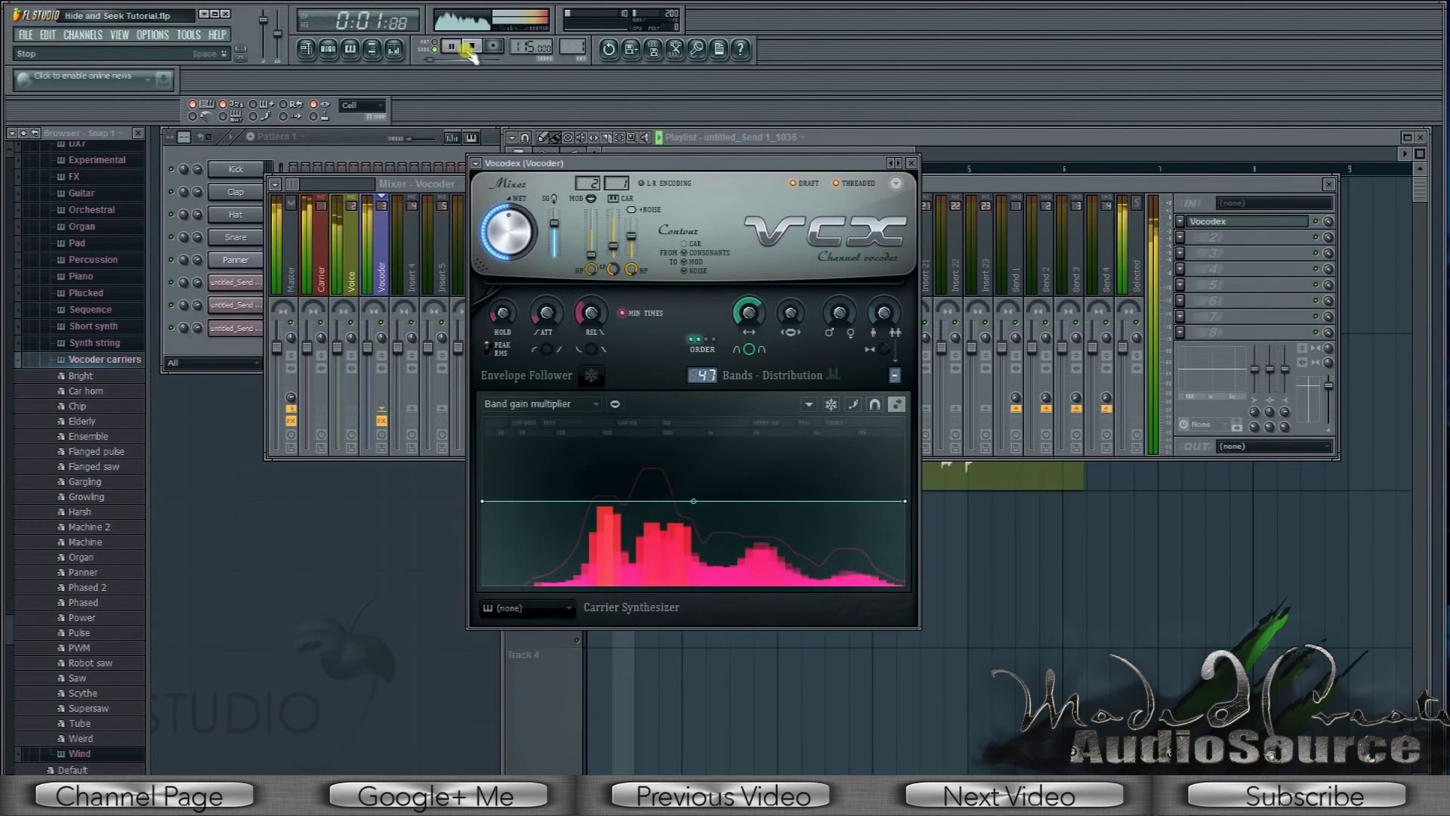
click(649, 155)
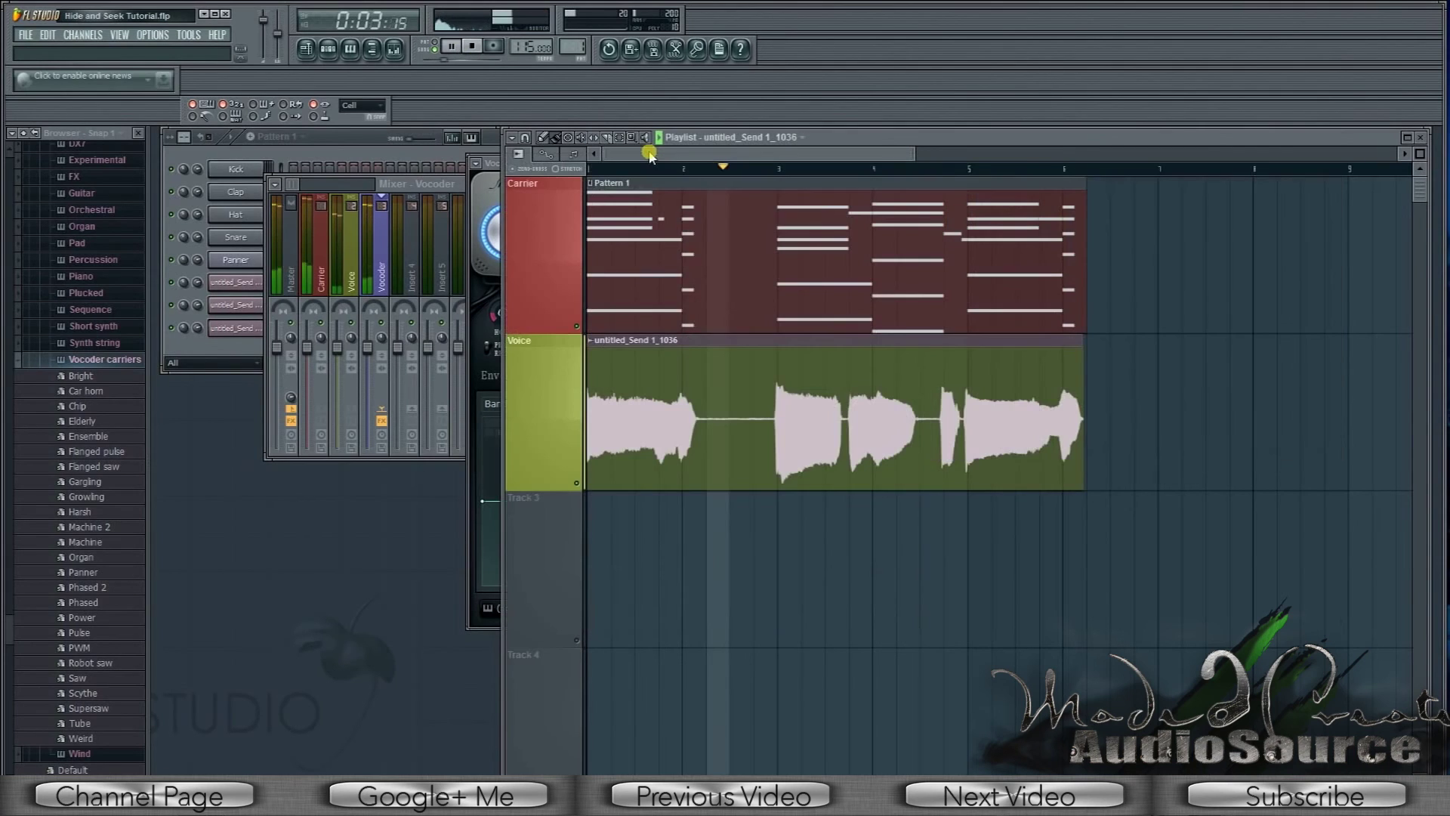